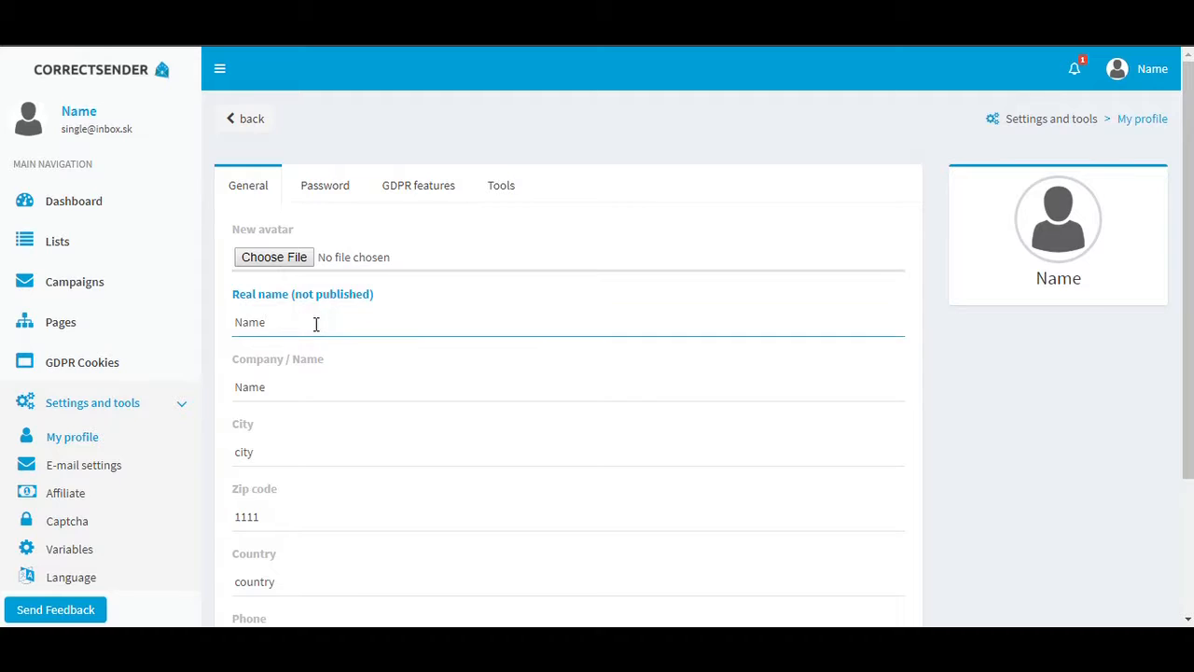
Replace the profile's real name with a full name and set the company name to Test Company.
key("BackSpace")
key("BackSpace")
key("BackSpace")
key("BackSpace")
type("Peter Pan")
left_click_drag(275, 388, 196, 400)
type("Test Company")
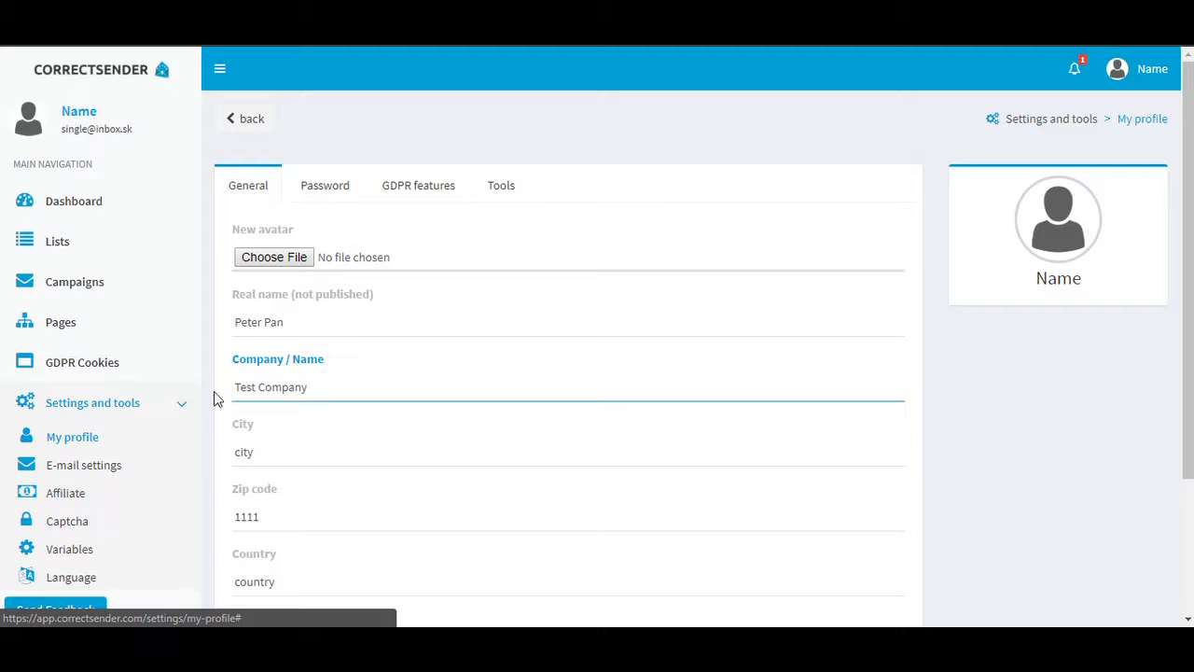
Set the profile's city to New York and replace the zip code.
left_click(256, 452)
key("BackSpace")
key("BackSpace")
key("BackSpace")
key("BackSpace")
type("New York")
double_click(279, 513)
type("324TT")
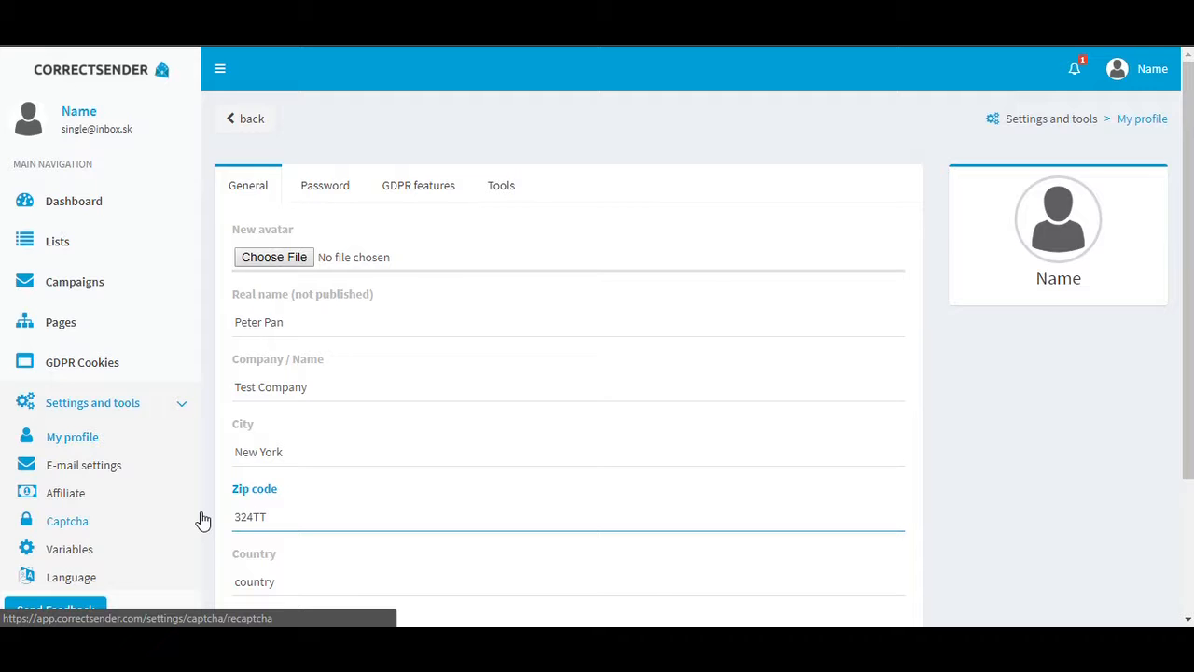
Set the profile's country to USA.
left_click(299, 581)
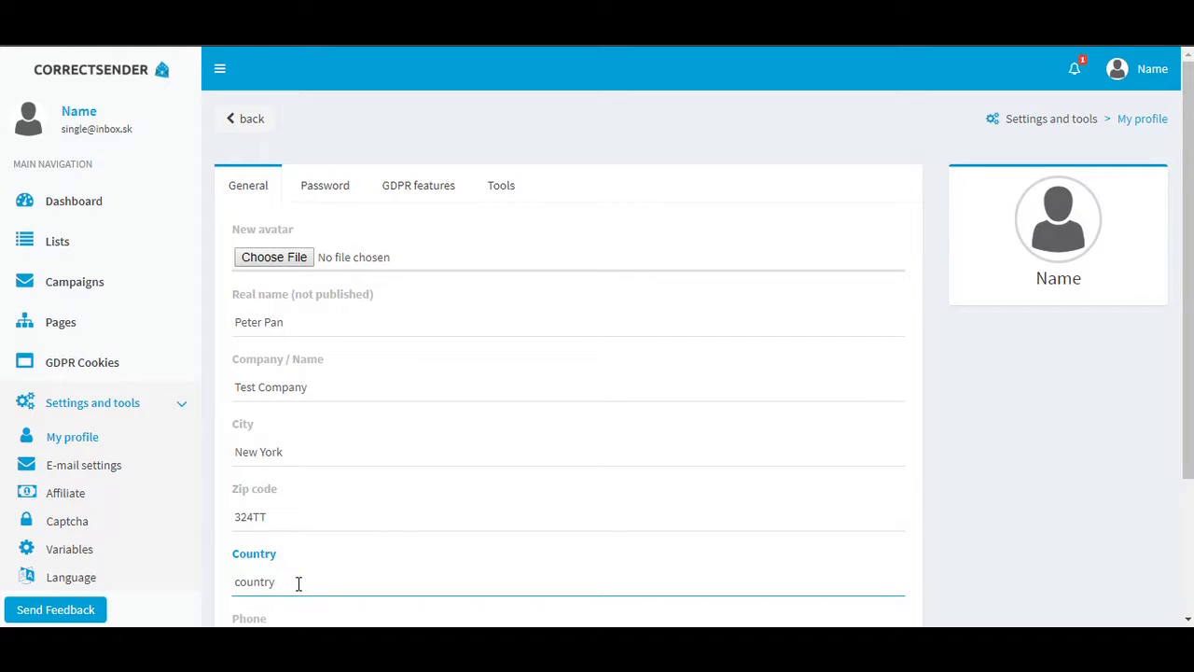
key("BackSpace")
key("BackSpace")
key("BackSpace")
key("BackSpace")
key("BackSpace")
key("BackSpace")
key("BackSpace")
type("USA")
Add the country code prefix to the profile's phone number and submit the updated profile.
scroll(367, 437, "down", 2)
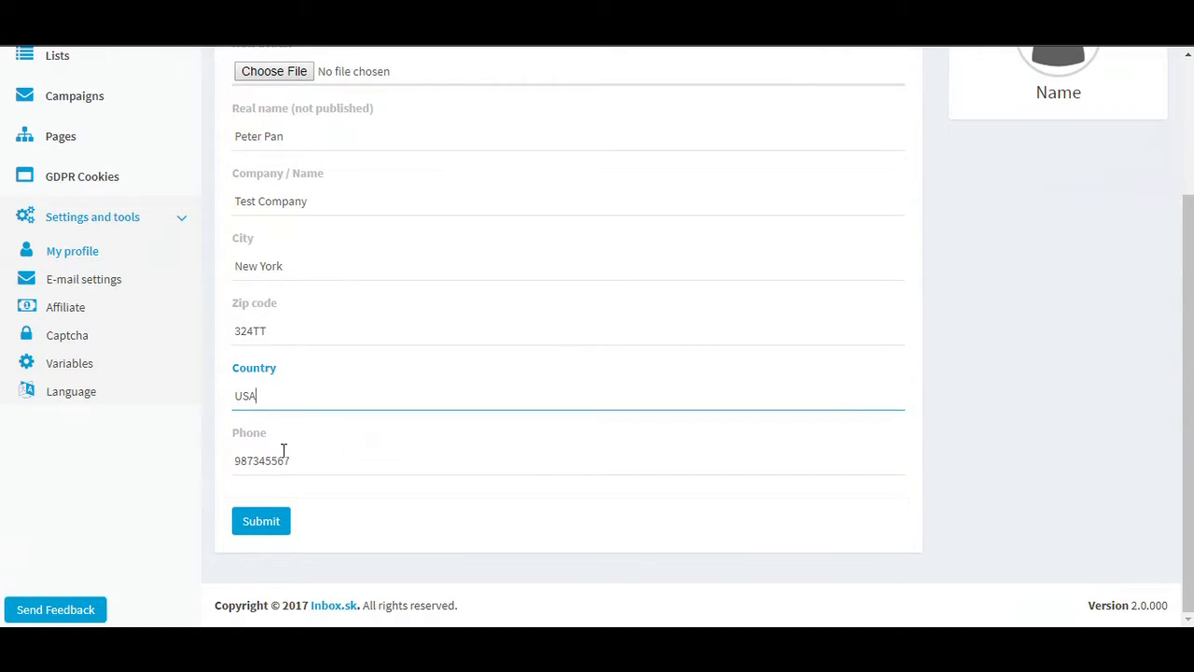
left_click(236, 460)
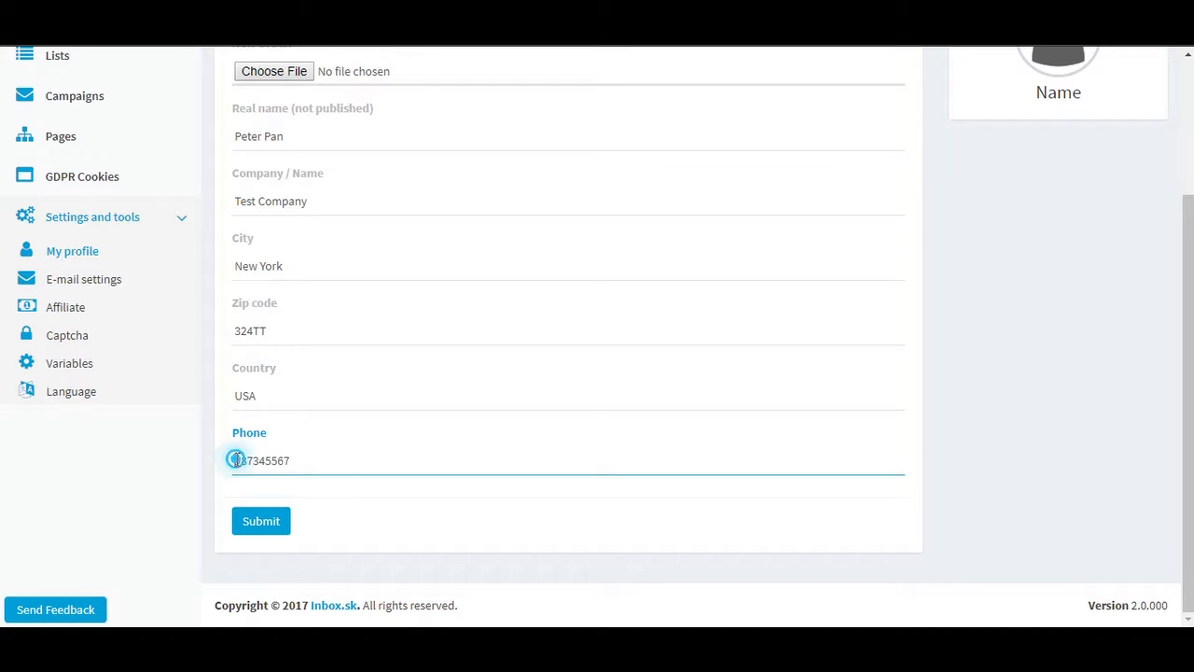
type("001")
left_click(261, 522)
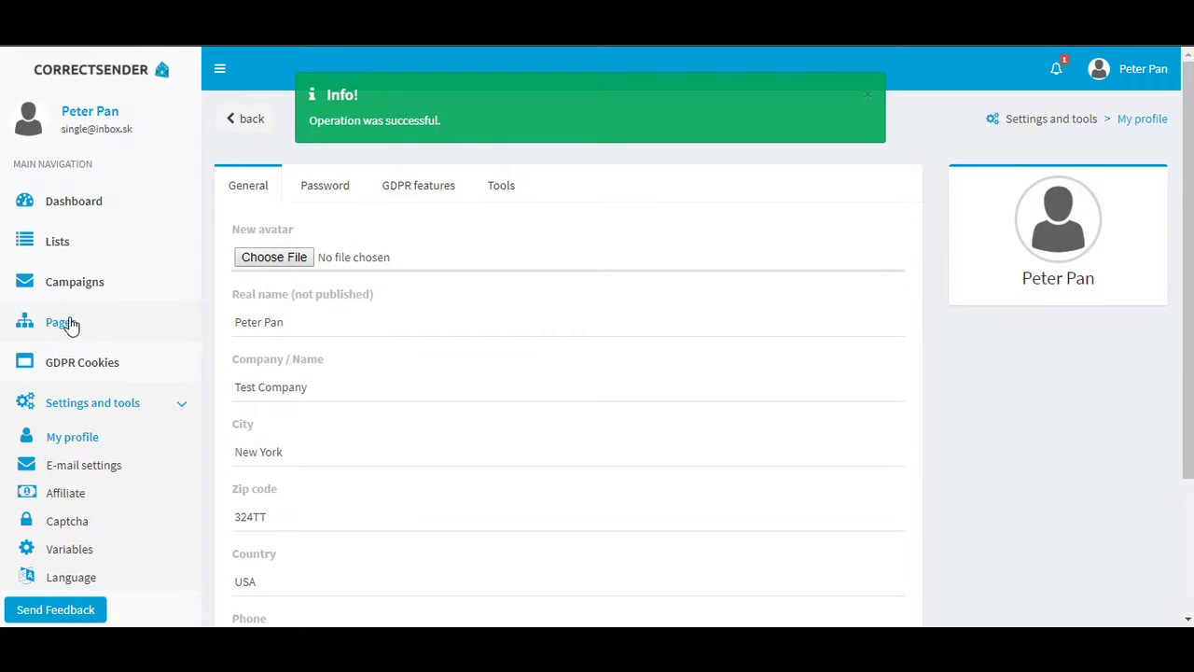
Start creating new terms for GDPR Cookies and open the tracking features type choices.
left_click(71, 364)
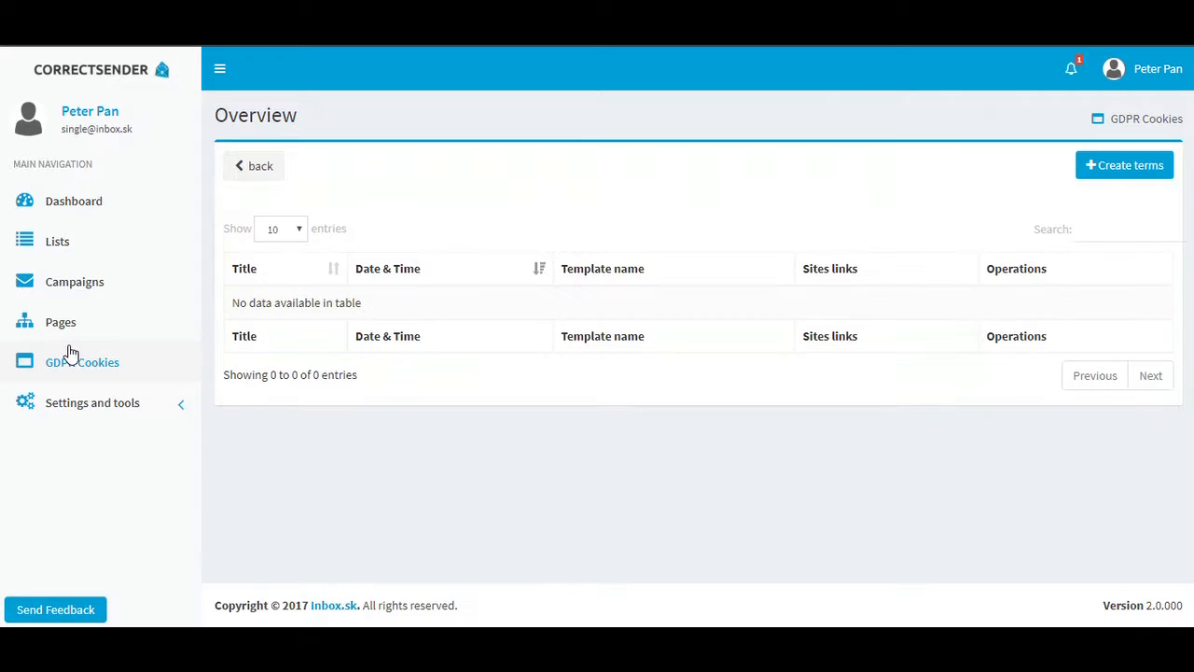
left_click(1123, 165)
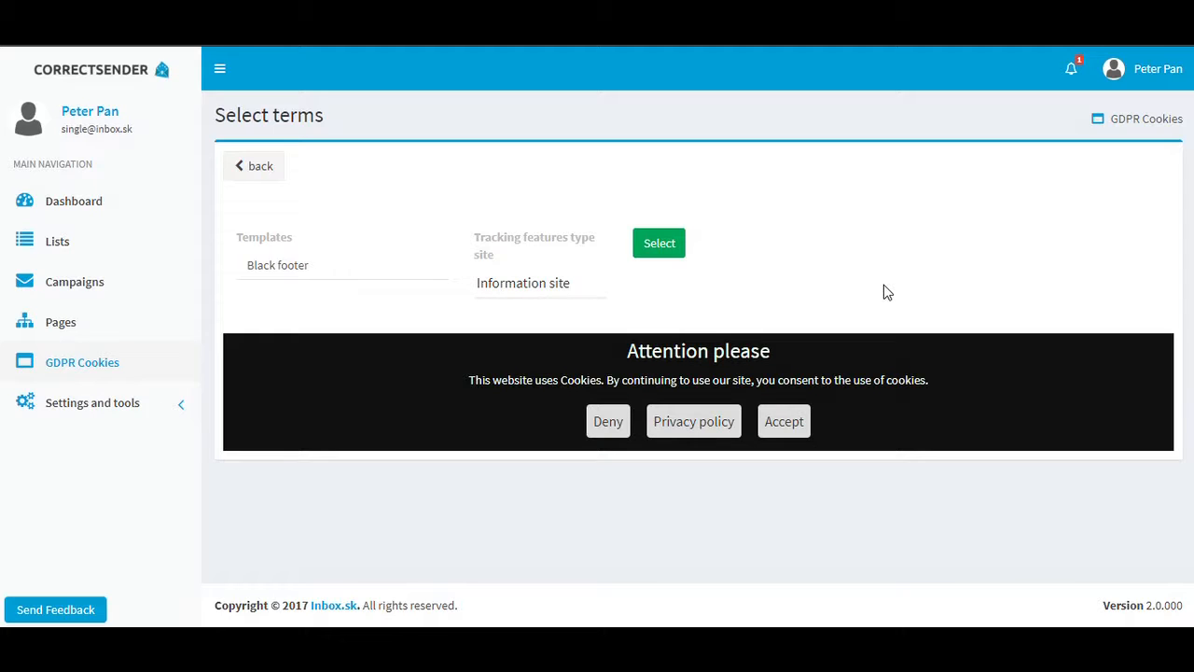
left_click(561, 294)
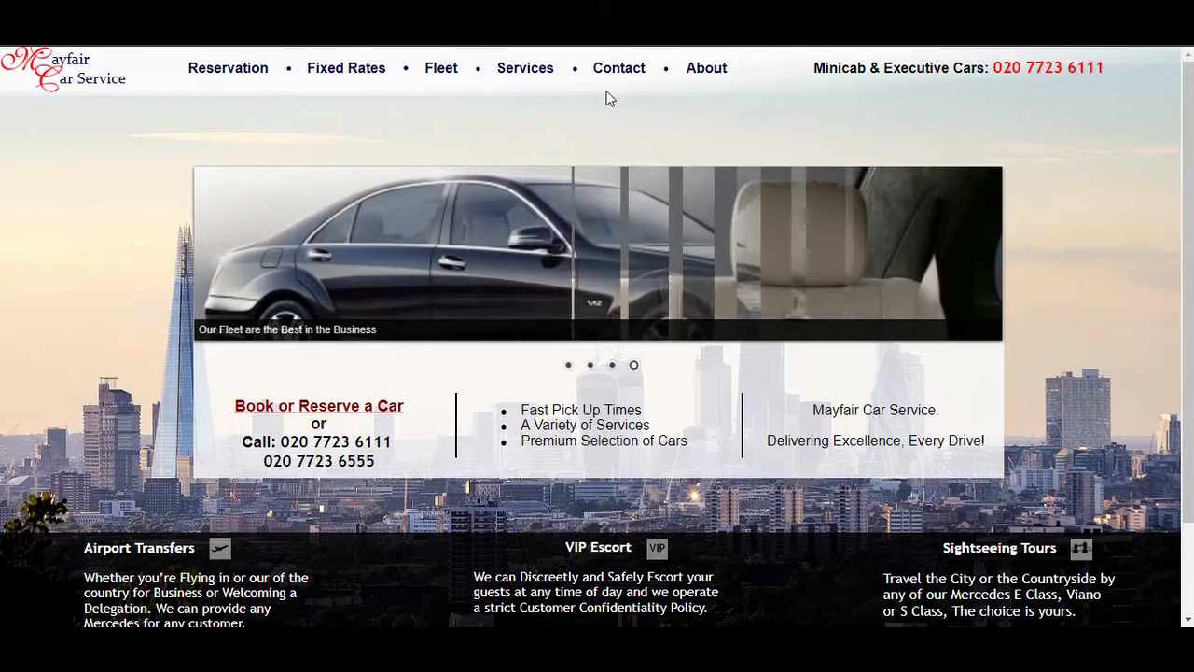
Examine the Mayfair Car Service home page and its contact page as an example of an information site.
scroll(656, 127, "down", 2)
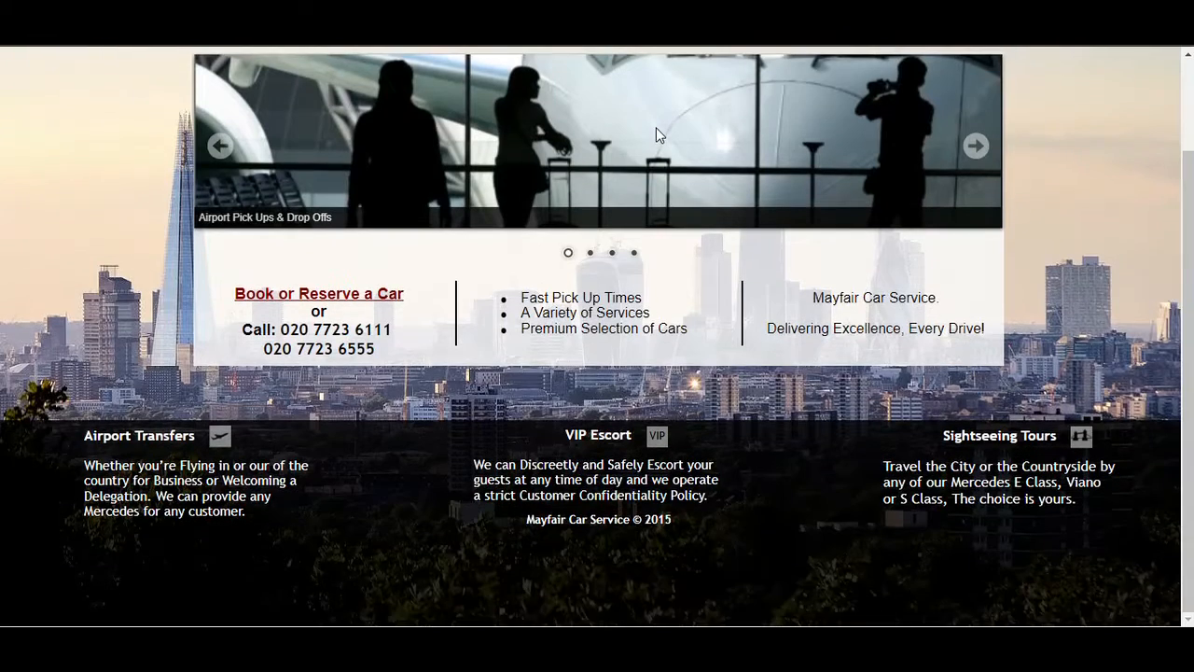
scroll(656, 126, "up", 2)
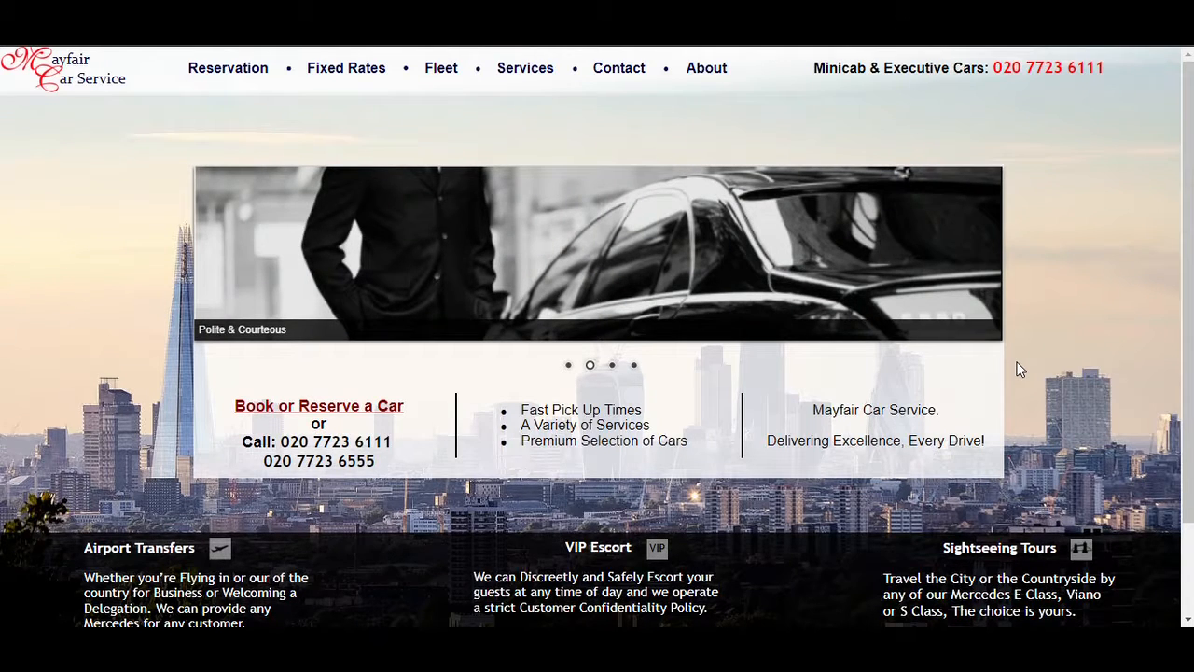
left_click(619, 72)
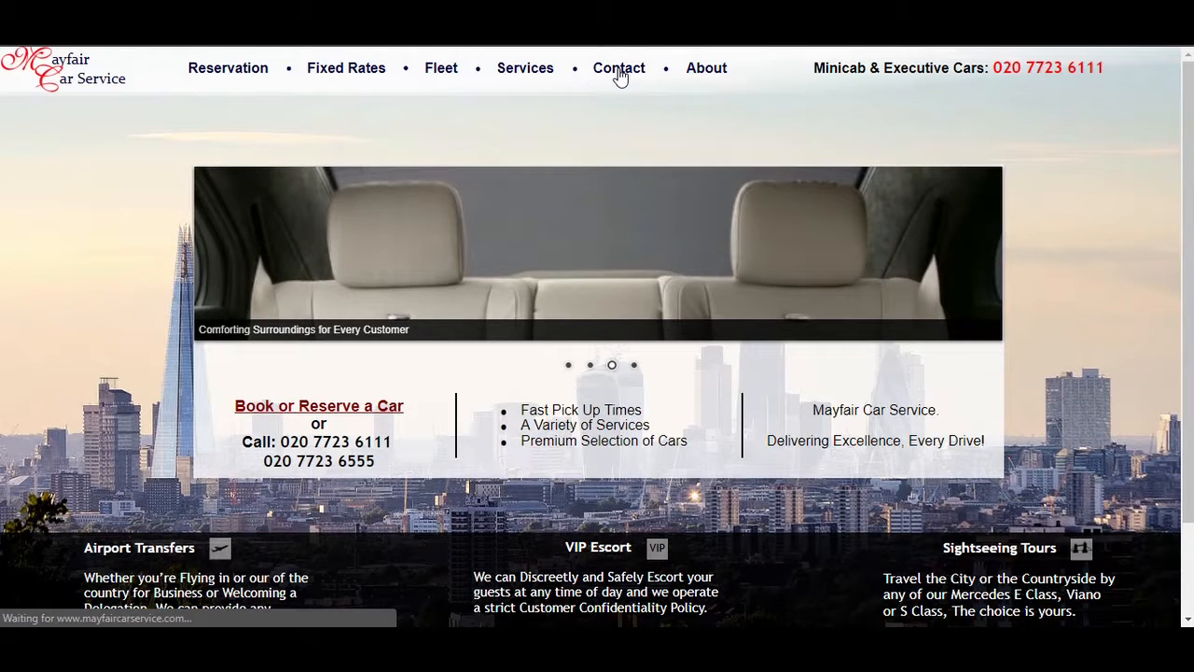
scroll(470, 268, "down", 1)
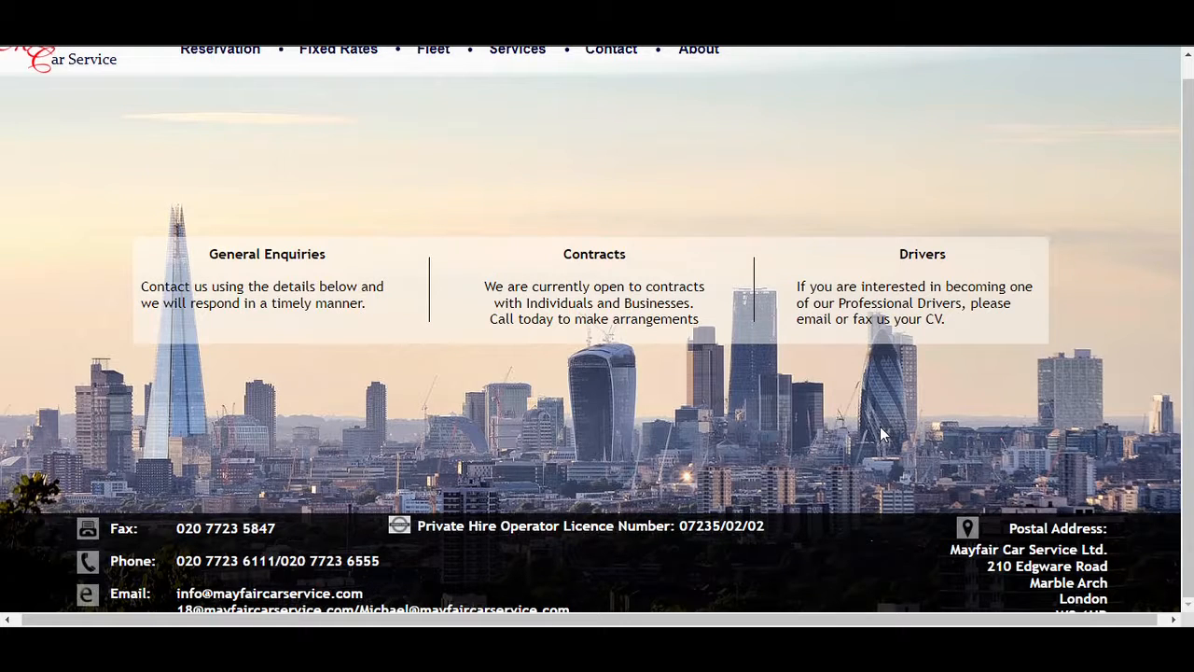
scroll(881, 426, "up", 1)
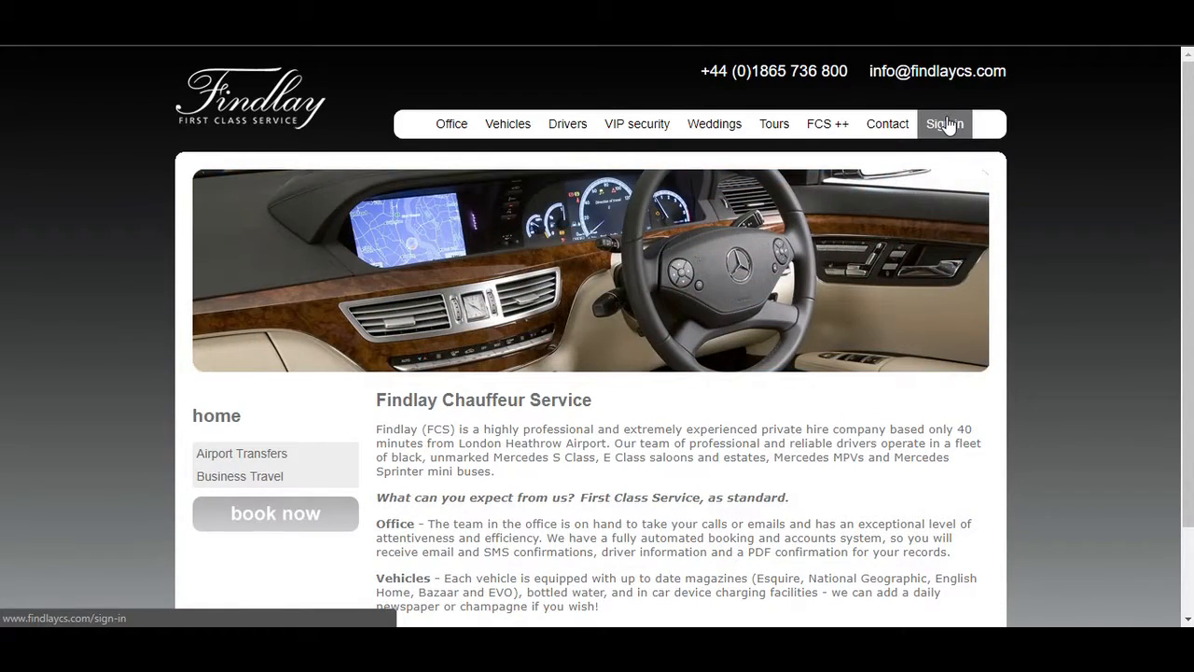
Examine Findlay's sign-in page and the NCMEC email sign-up form as examples of sites collecting user data.
left_click(948, 125)
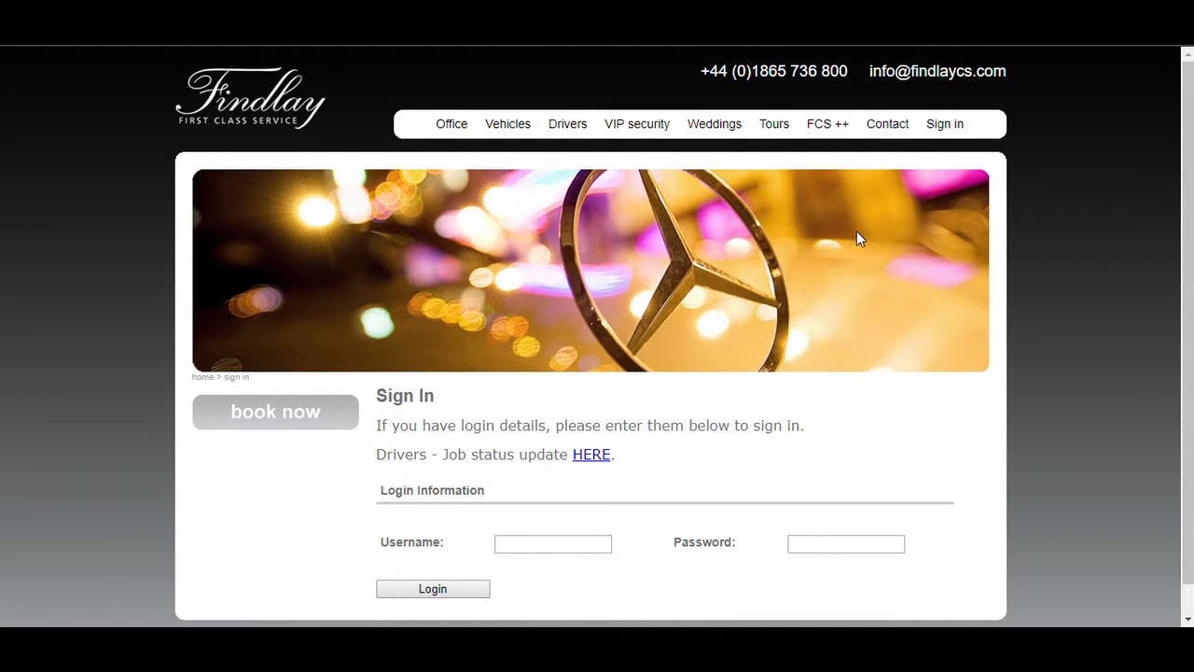
scroll(845, 242, "down", 1)
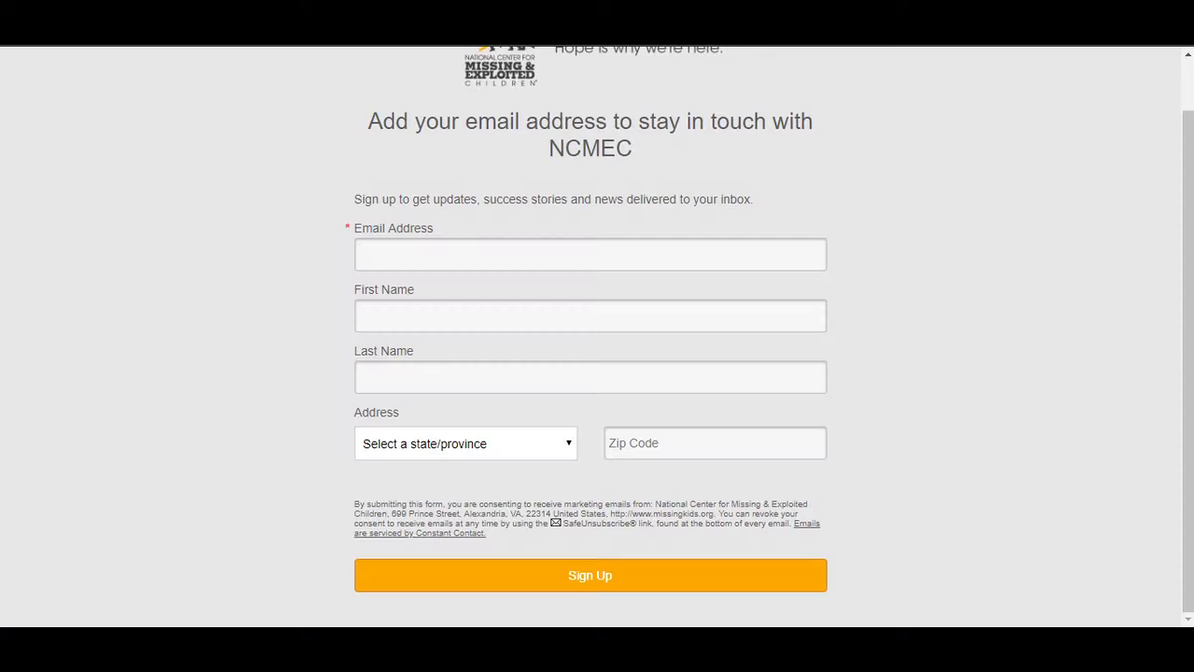
scroll(218, 258, "up", 1)
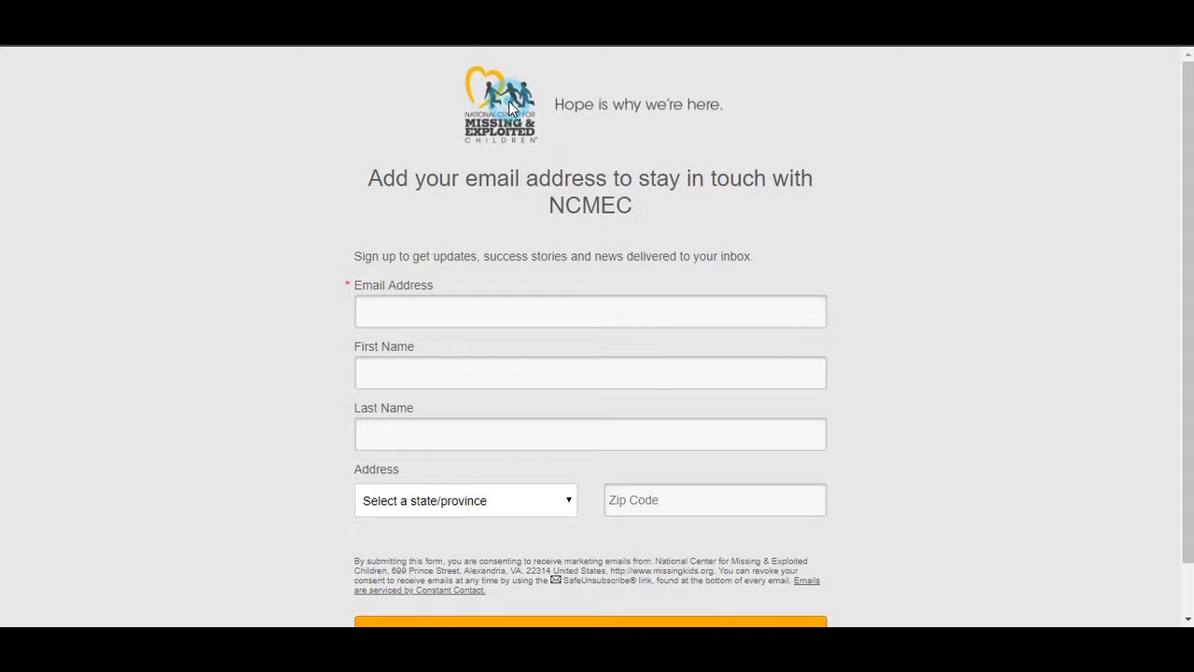
scroll(701, 224, "down", 1)
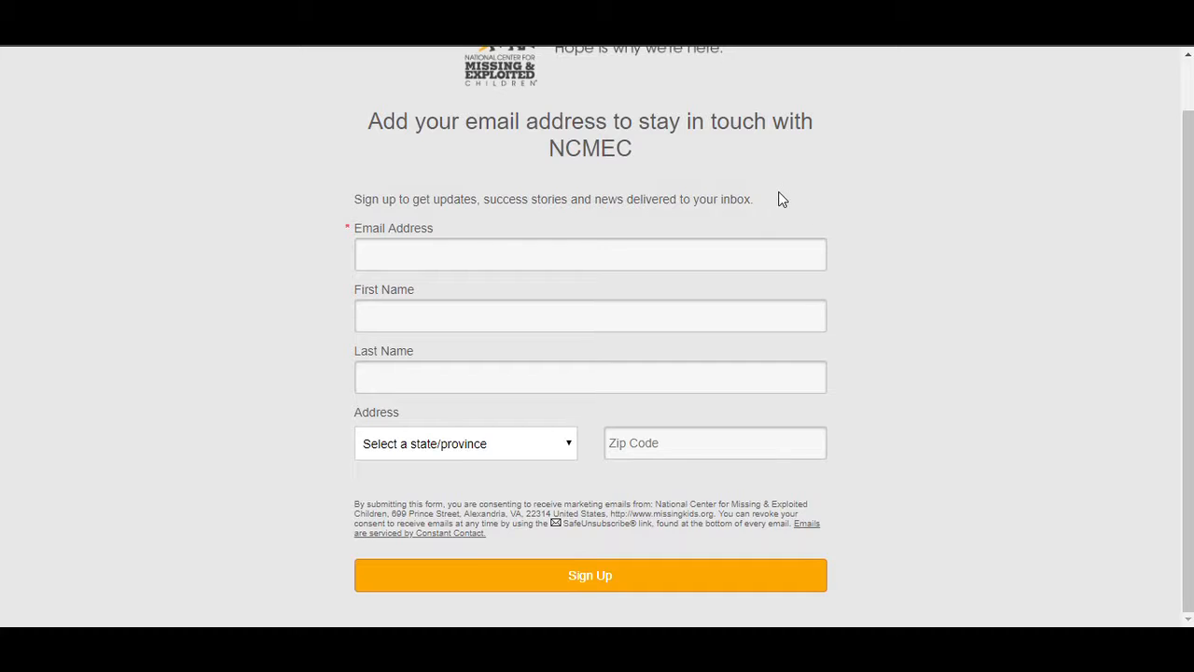
scroll(782, 198, "up", 1)
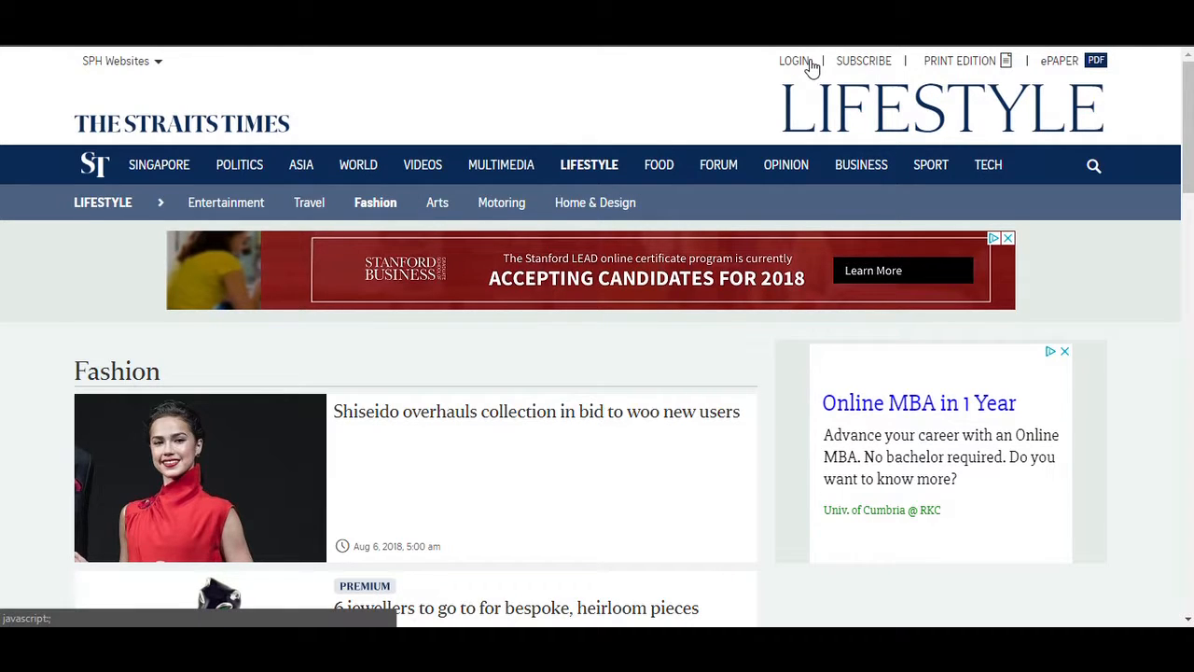
Examine The Straits Times subscription plans and the login form for managing subscriptions.
left_click(853, 62)
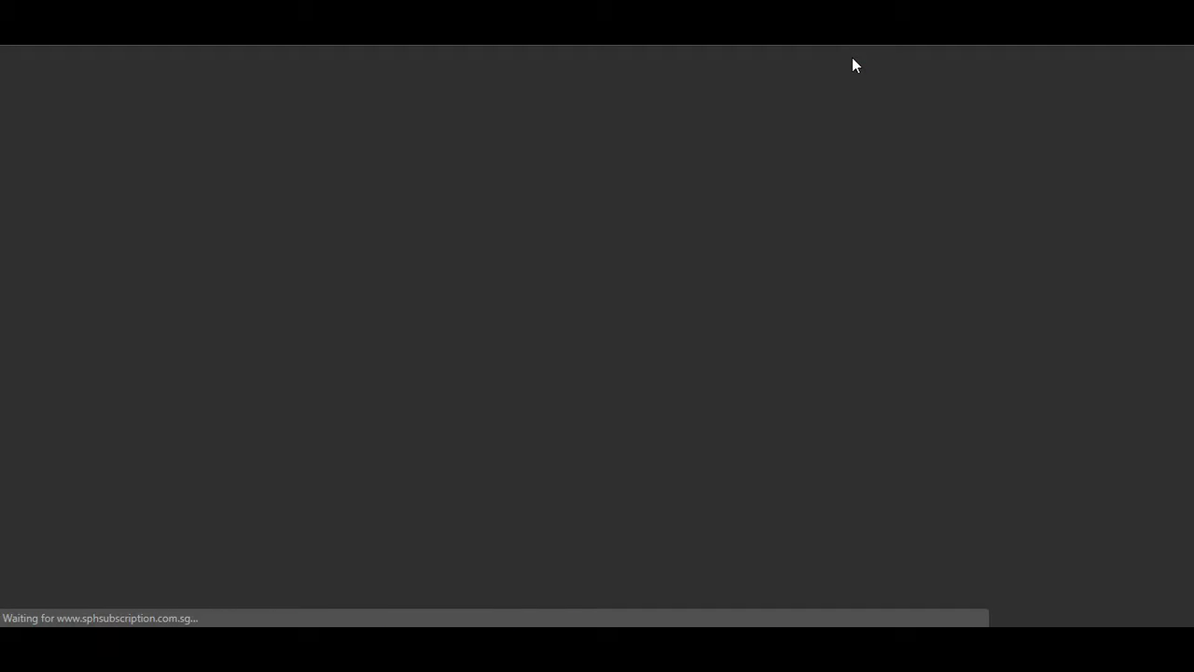
scroll(798, 131, "down", 5)
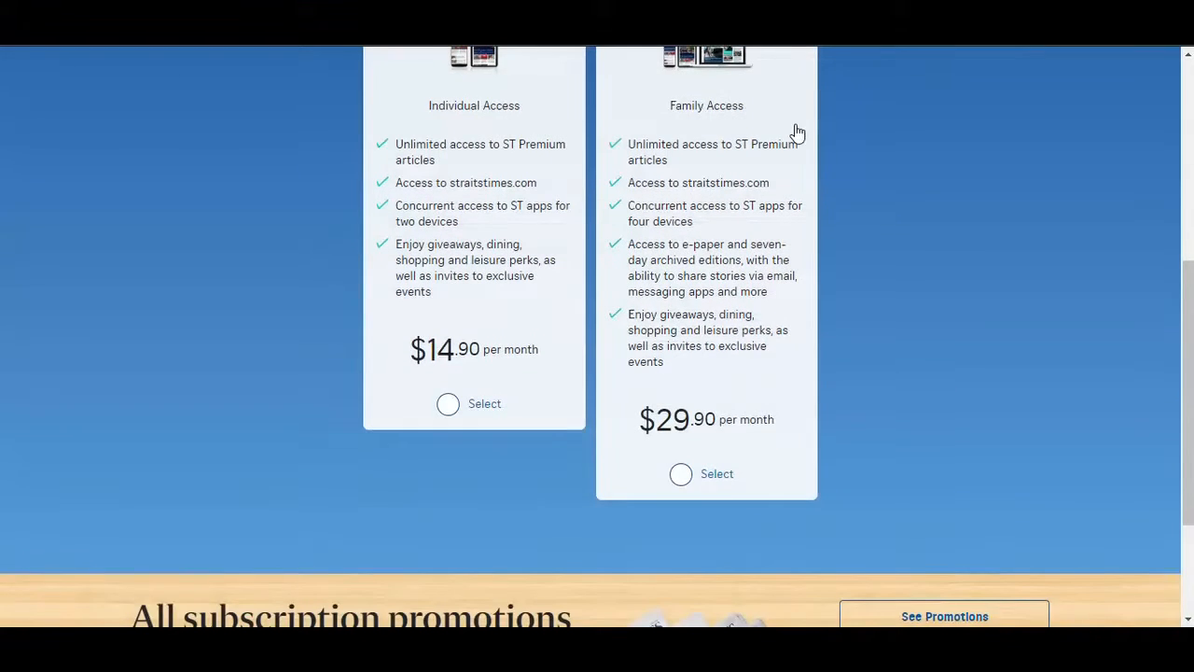
scroll(623, 233, "down", 2)
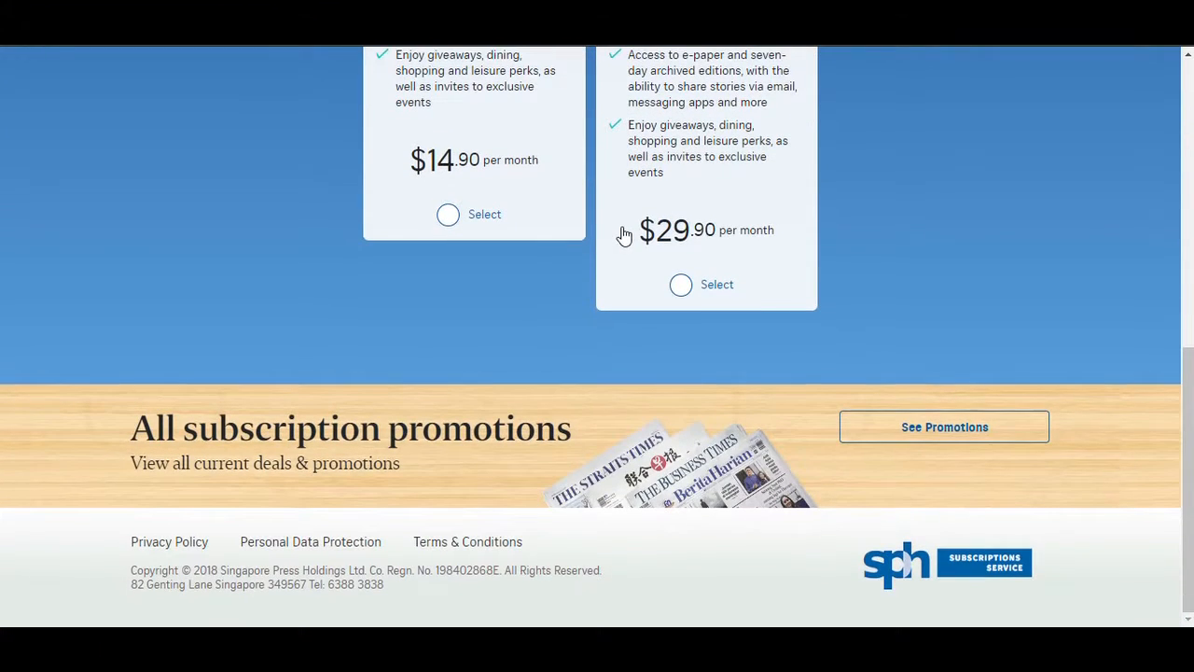
scroll(623, 233, "up", 7)
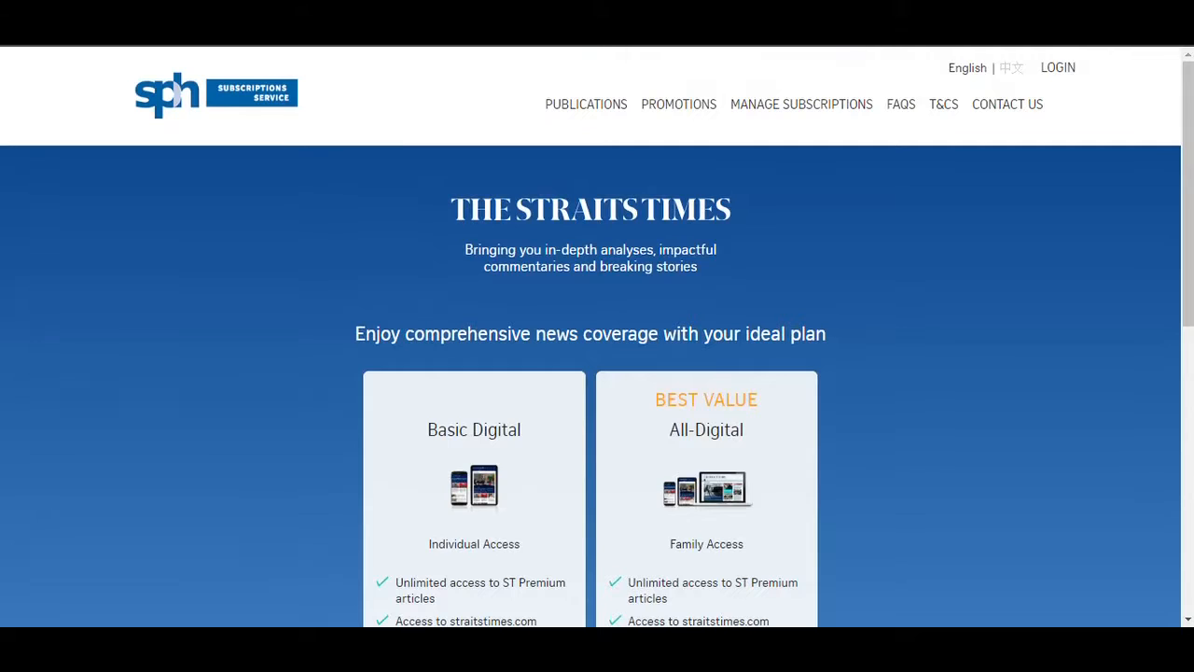
key("alt+Left")
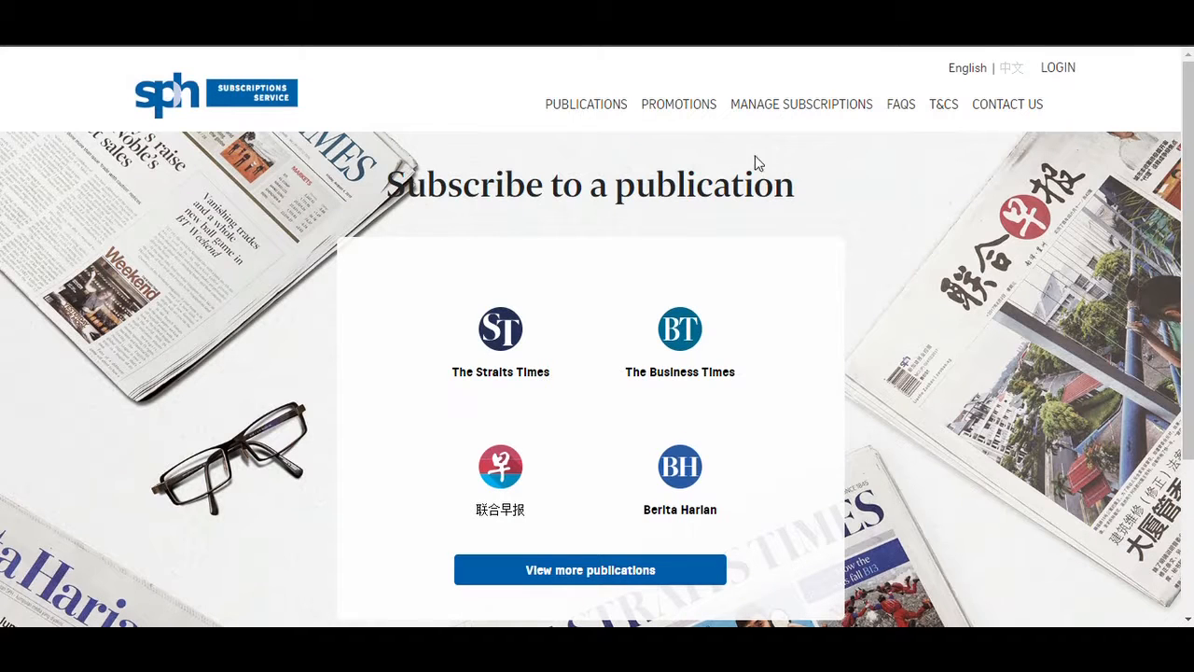
left_click(812, 112)
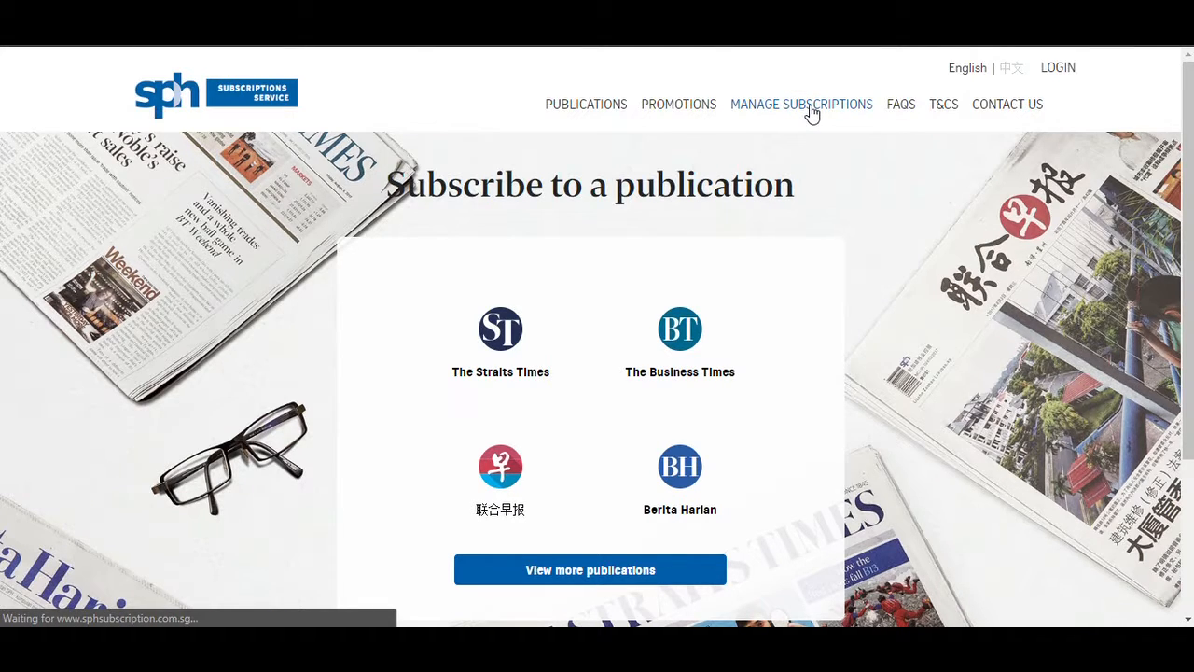
scroll(693, 270, "down", 3)
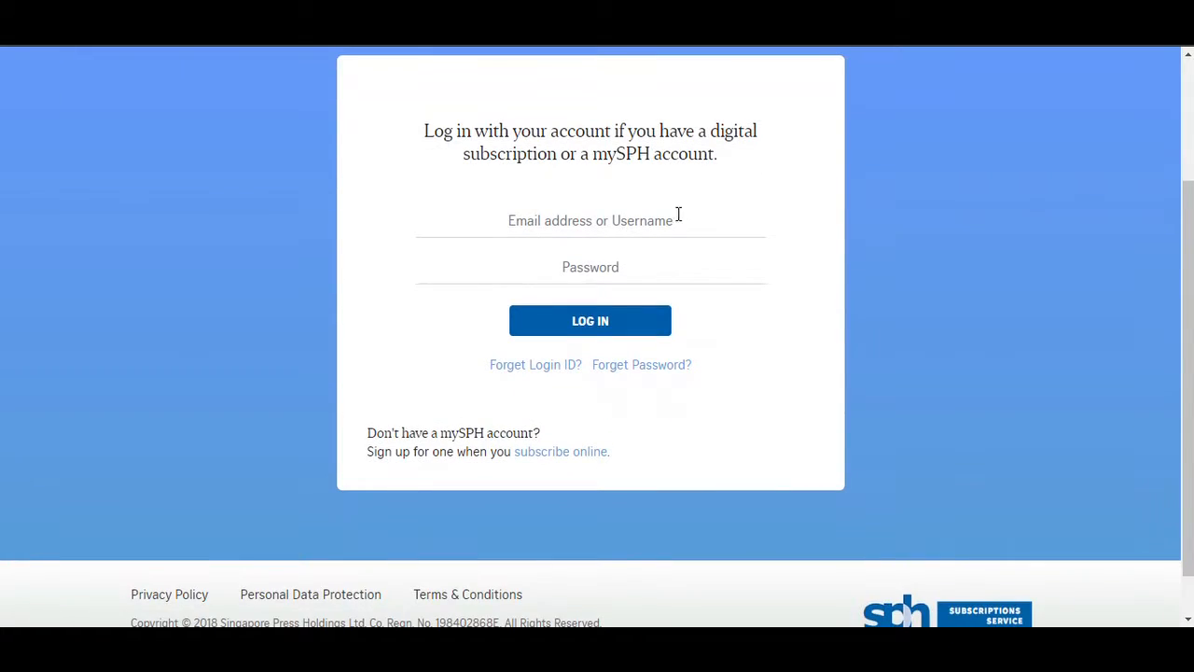
scroll(654, 224, "up", 1)
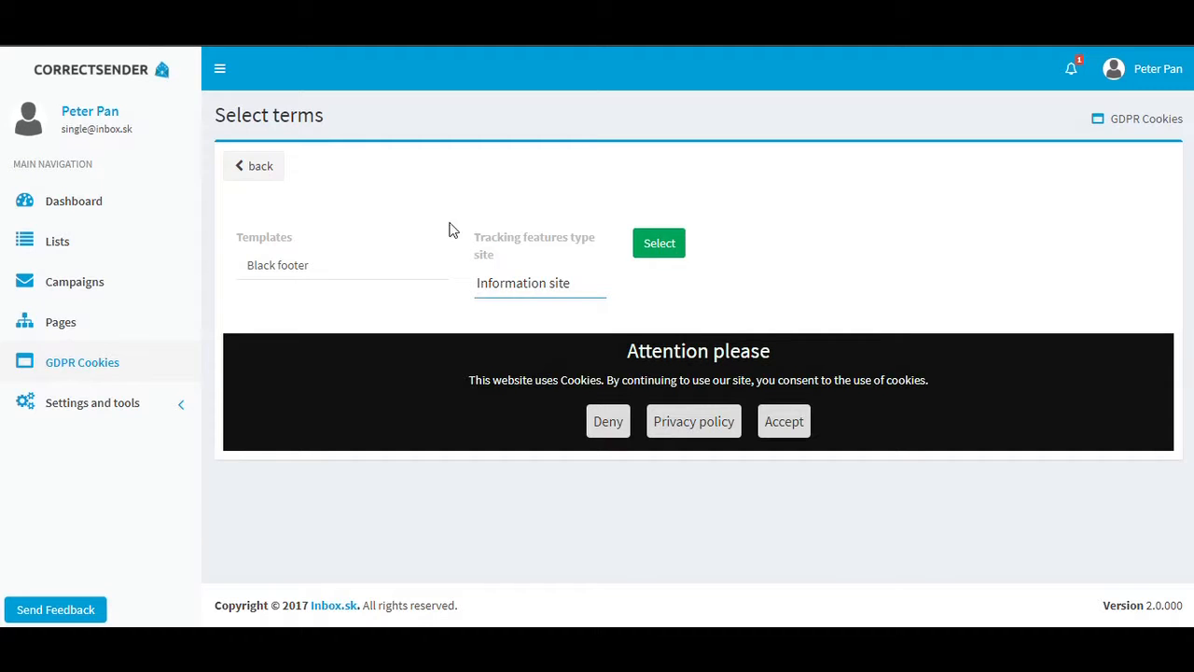
Choose the Information site tracking type with the Black footer template and proceed to creating the terms.
left_click(516, 280)
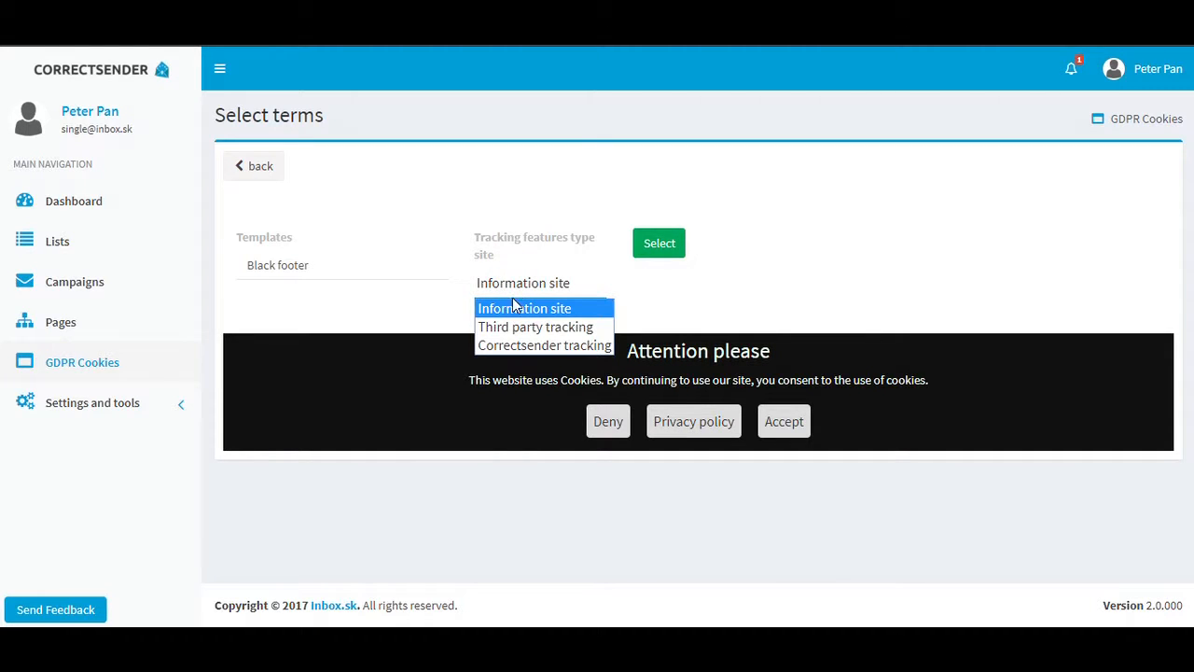
left_click(513, 312)
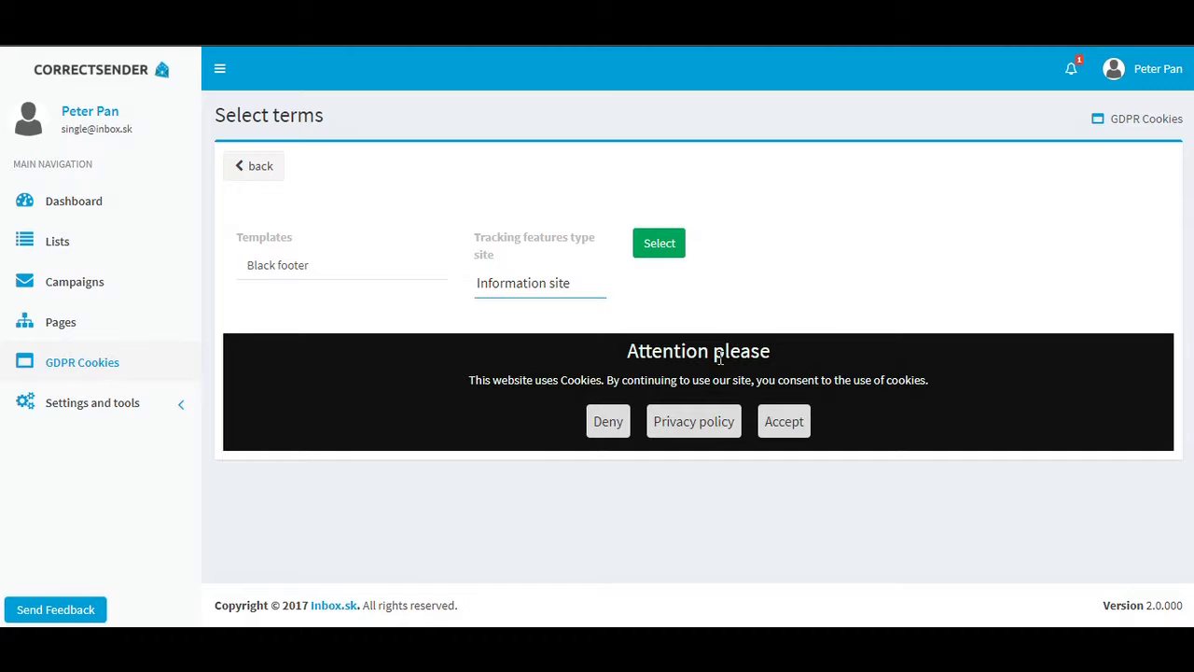
left_click(656, 254)
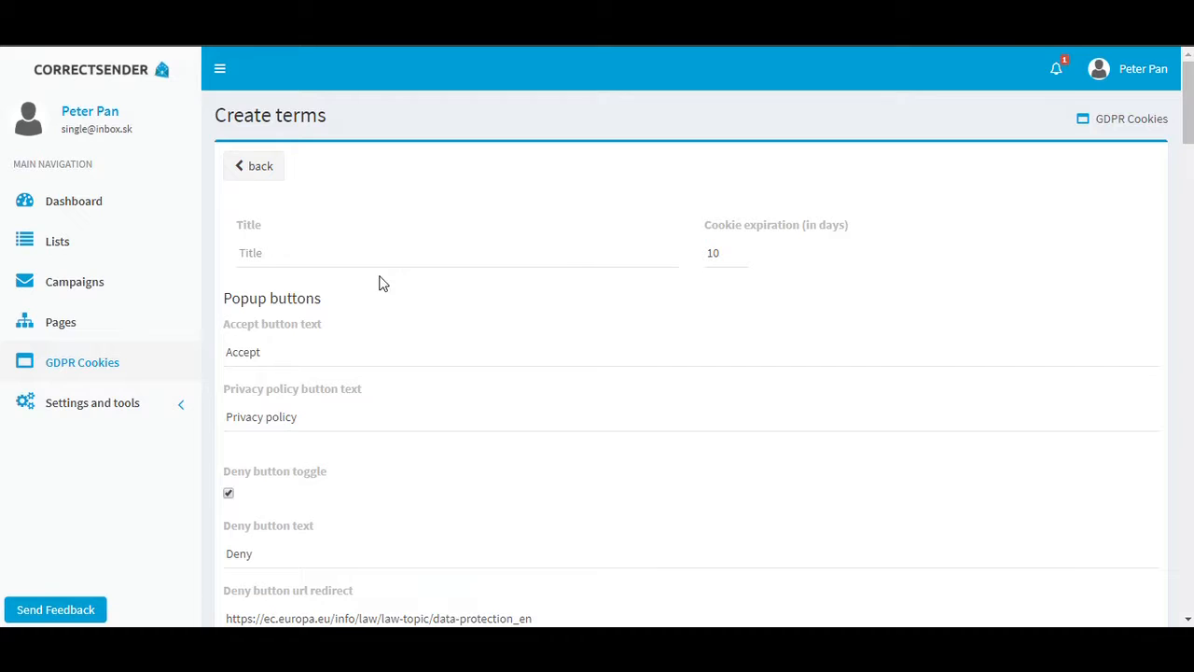
Title the new terms Test Page 1 and review the popup button settings.
left_click(249, 253)
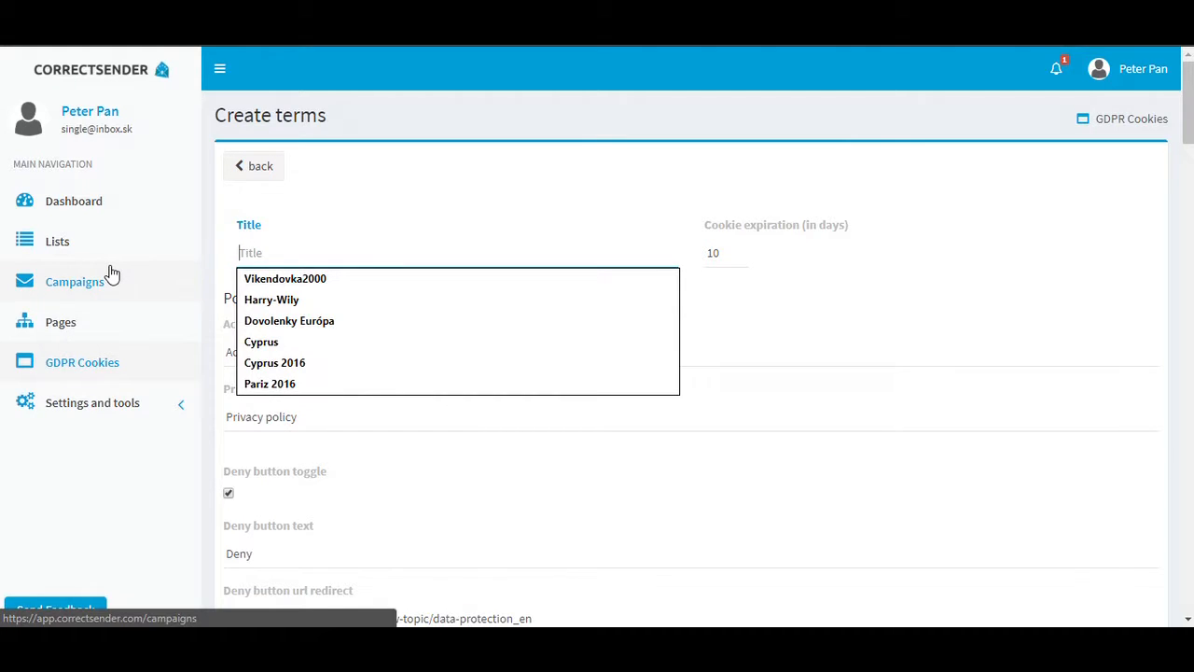
type("Te")
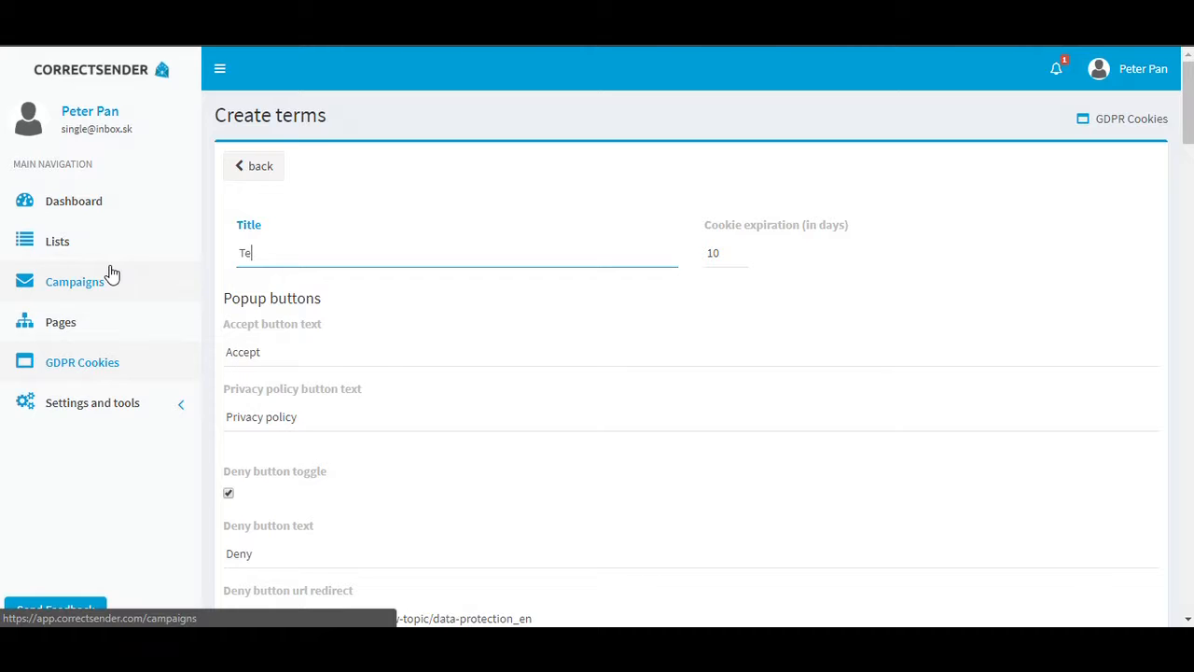
type("st Page 1")
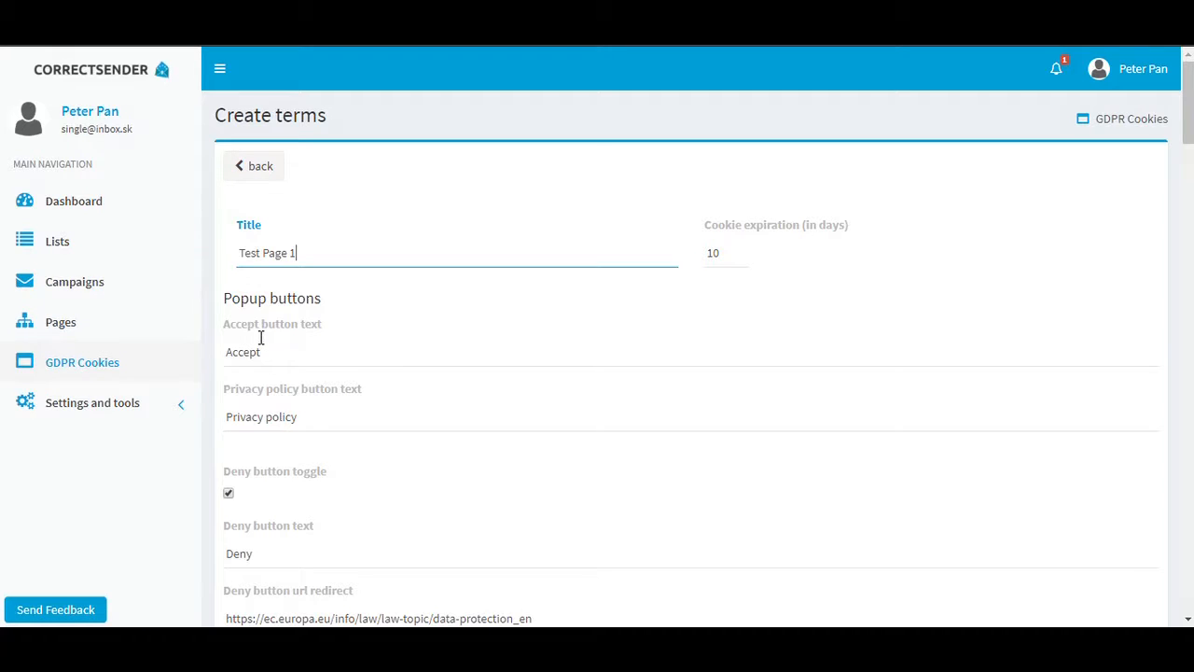
scroll(258, 338, "down", 1)
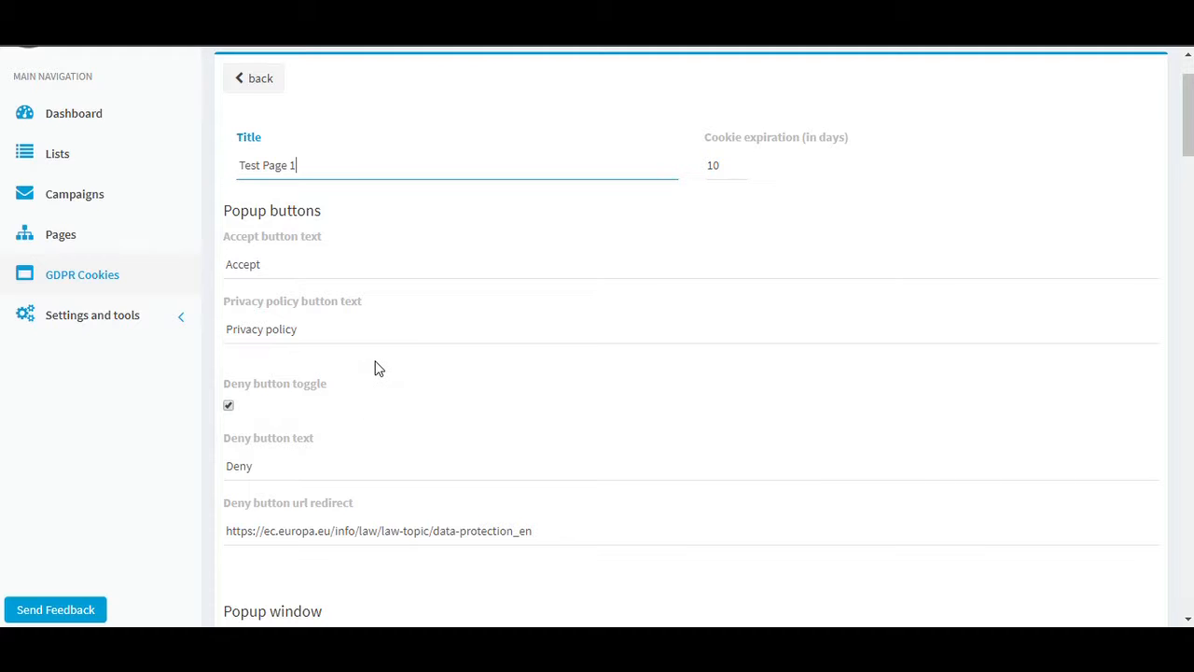
scroll(374, 350, "down", 2)
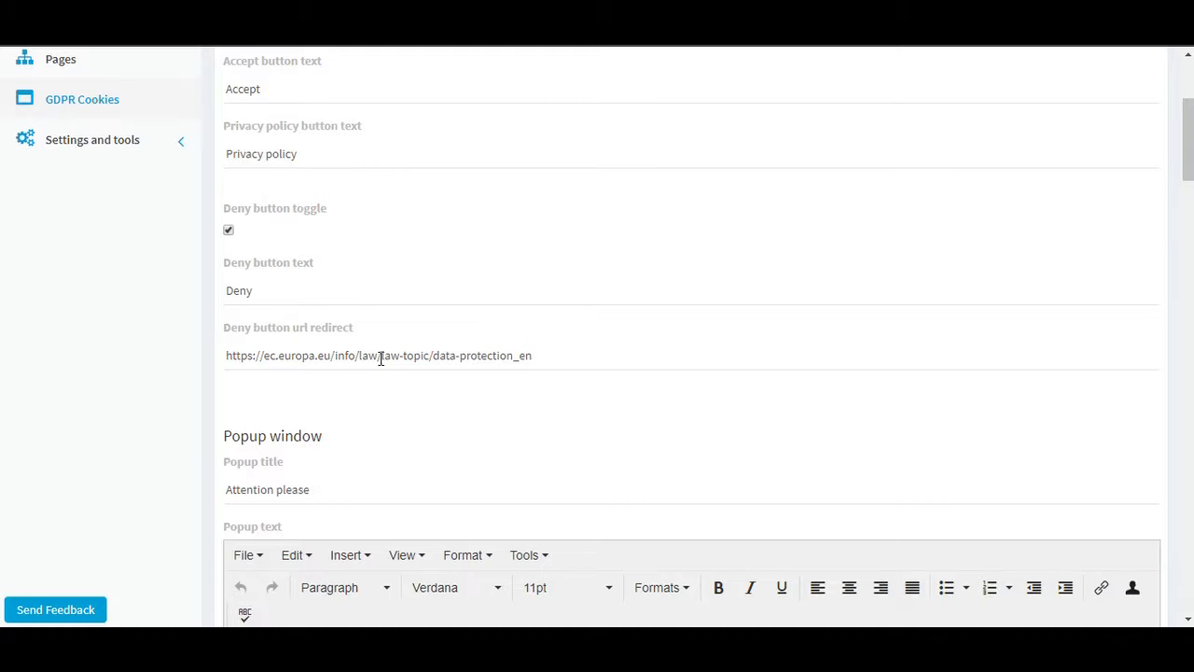
Review the deny button settings, the popup title and text, and the button texts for the modal window.
scroll(380, 364, "down", 1)
scroll(378, 362, "down", 1)
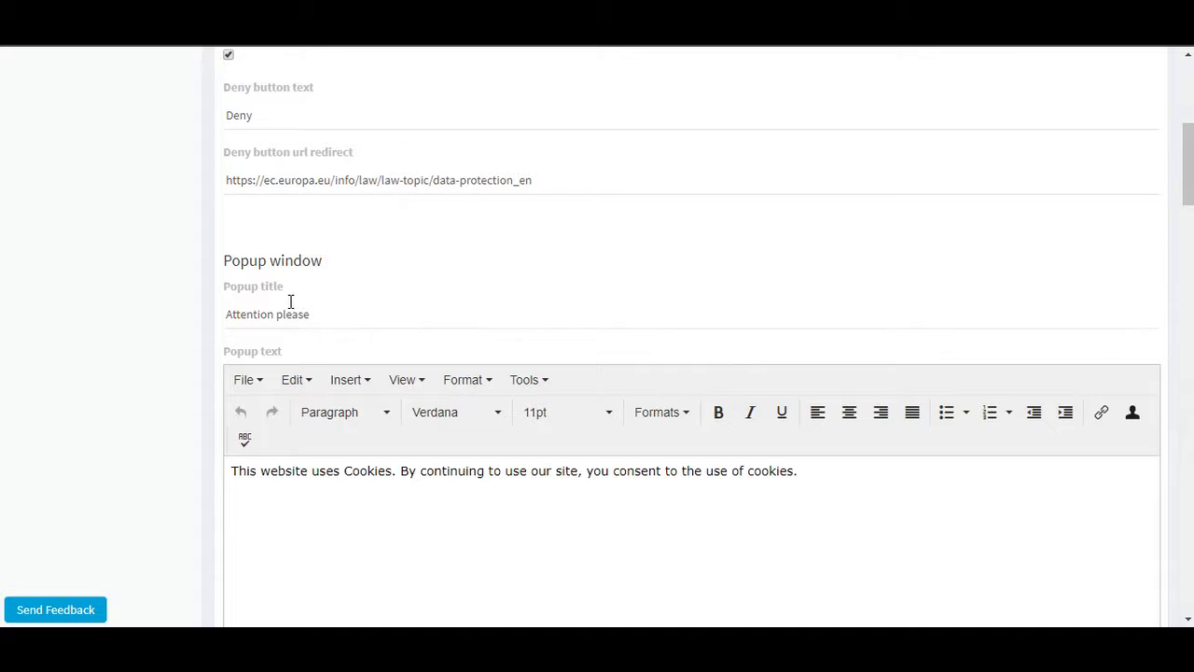
scroll(293, 280, "down", 1)
left_click(329, 228)
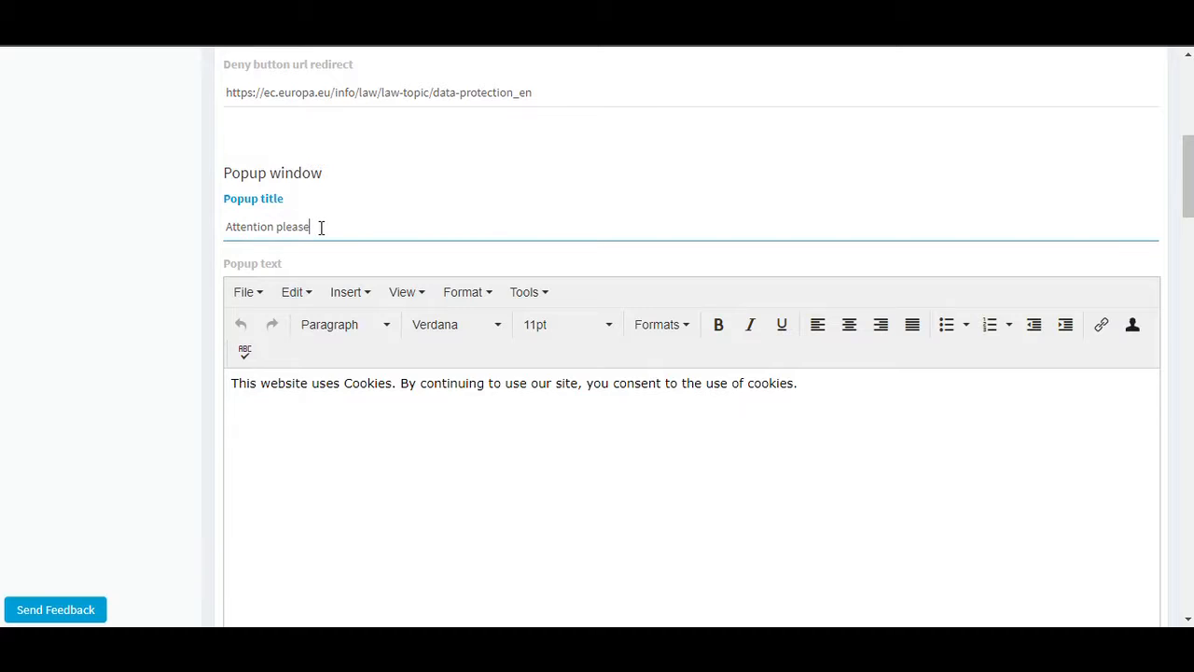
scroll(439, 387, "down", 1)
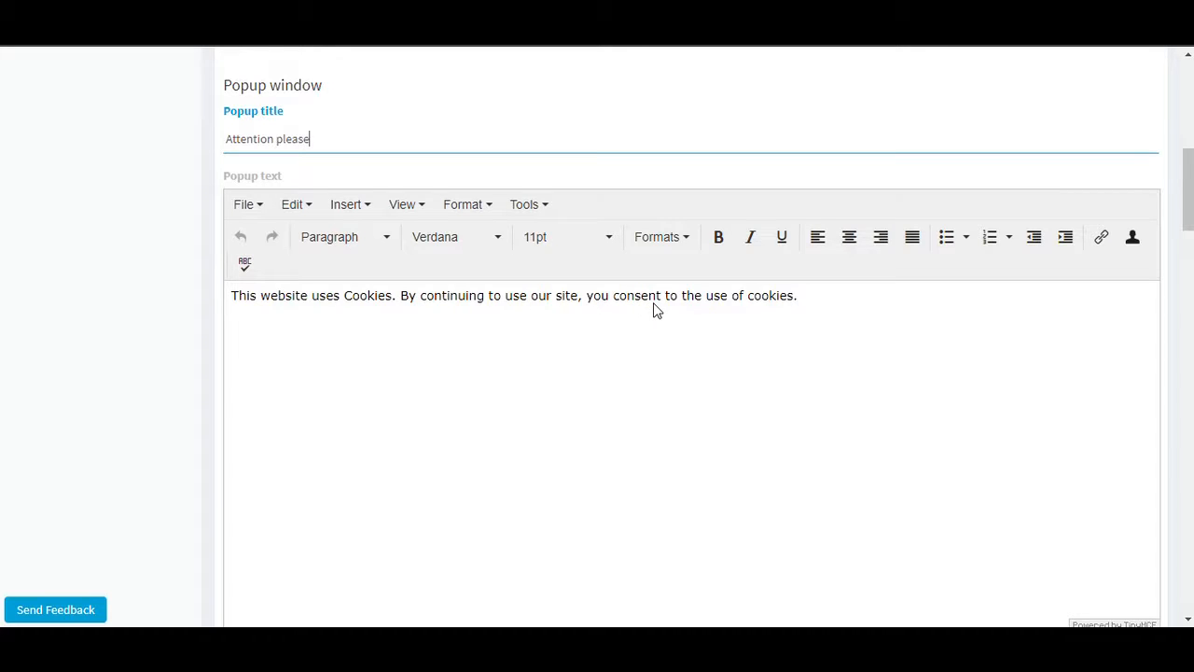
scroll(653, 302, "down", 4)
scroll(653, 309, "down", 2)
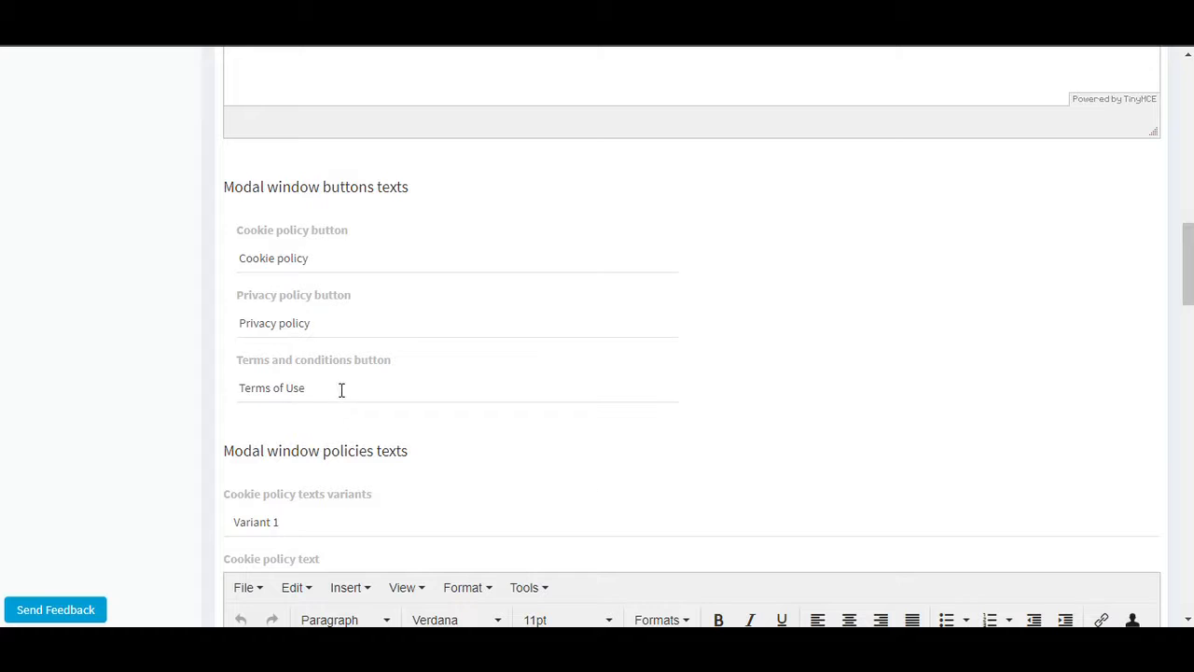
Read through the cookie policy and privacy policy texts, including their company and email placeholders.
scroll(352, 376, "down", 3)
scroll(352, 383, "down", 1)
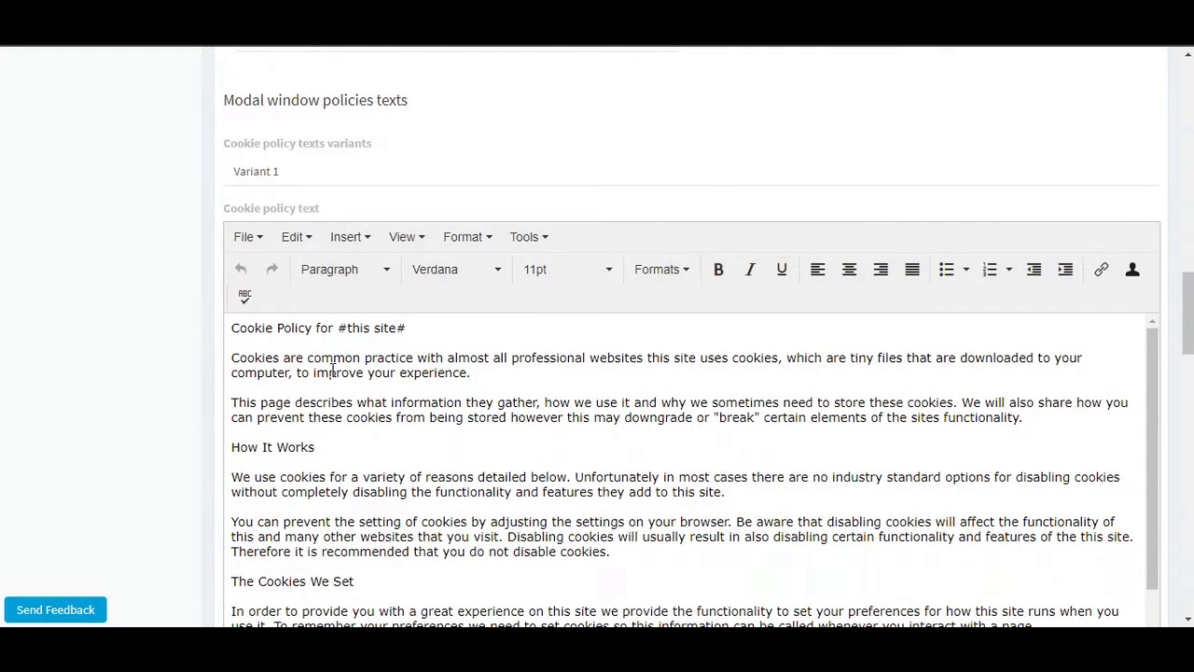
scroll(321, 362, "down", 1)
scroll(317, 360, "down", 5)
scroll(315, 363, "down", 2)
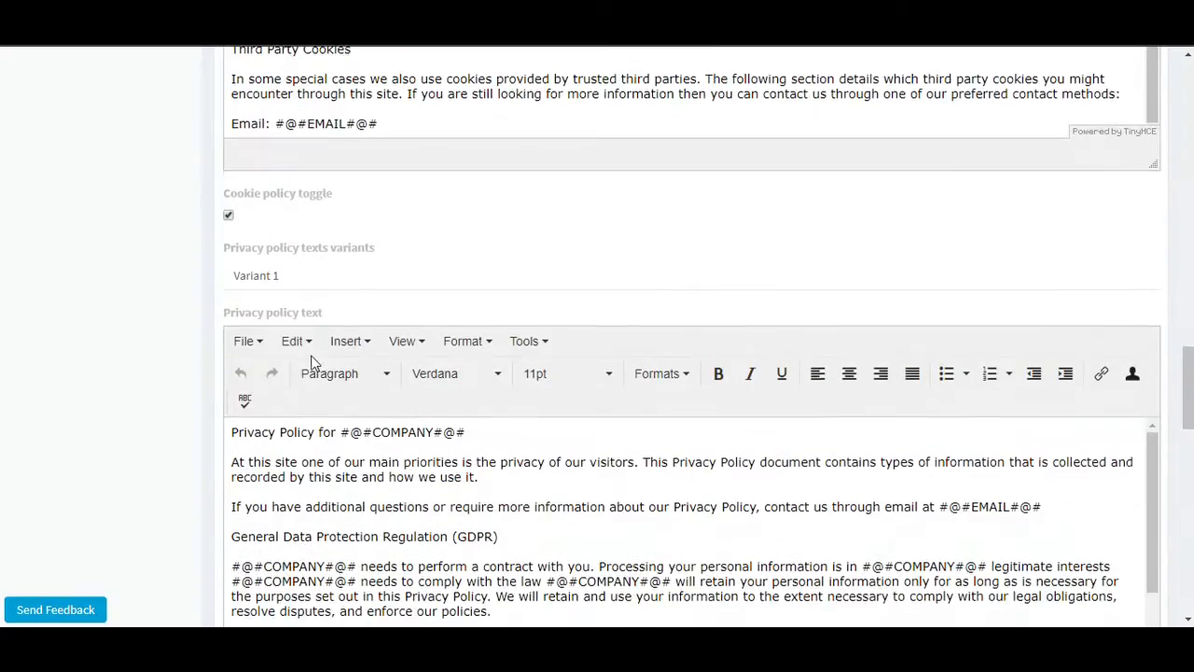
scroll(341, 476, "down", 5)
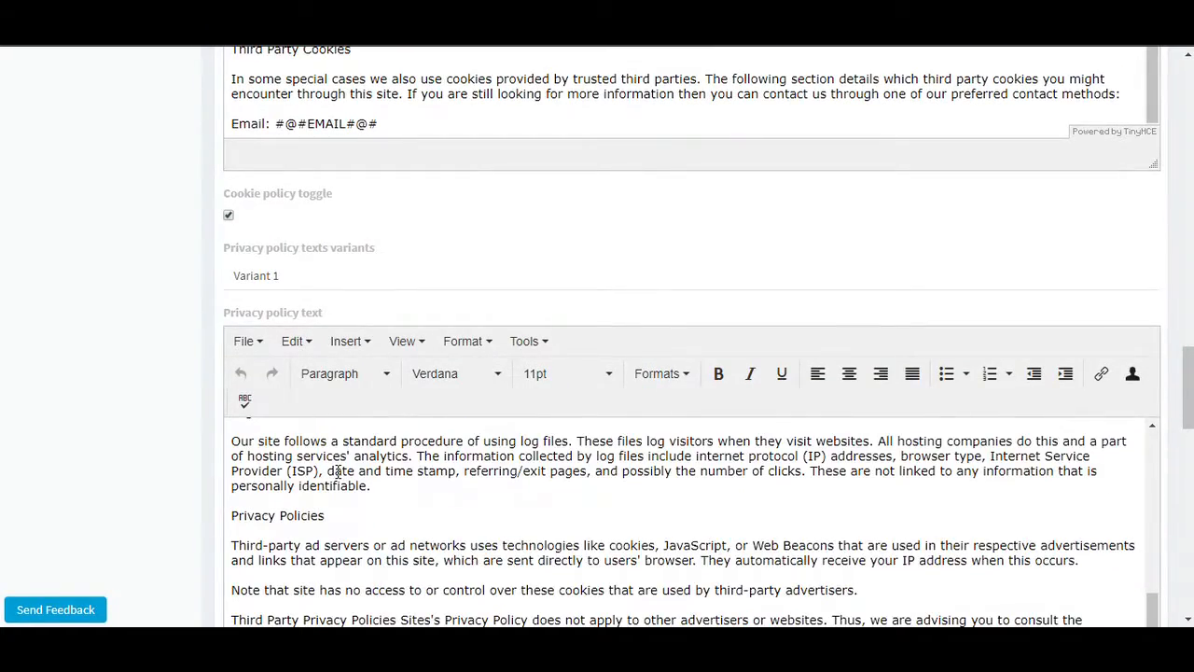
scroll(547, 416, "down", 8)
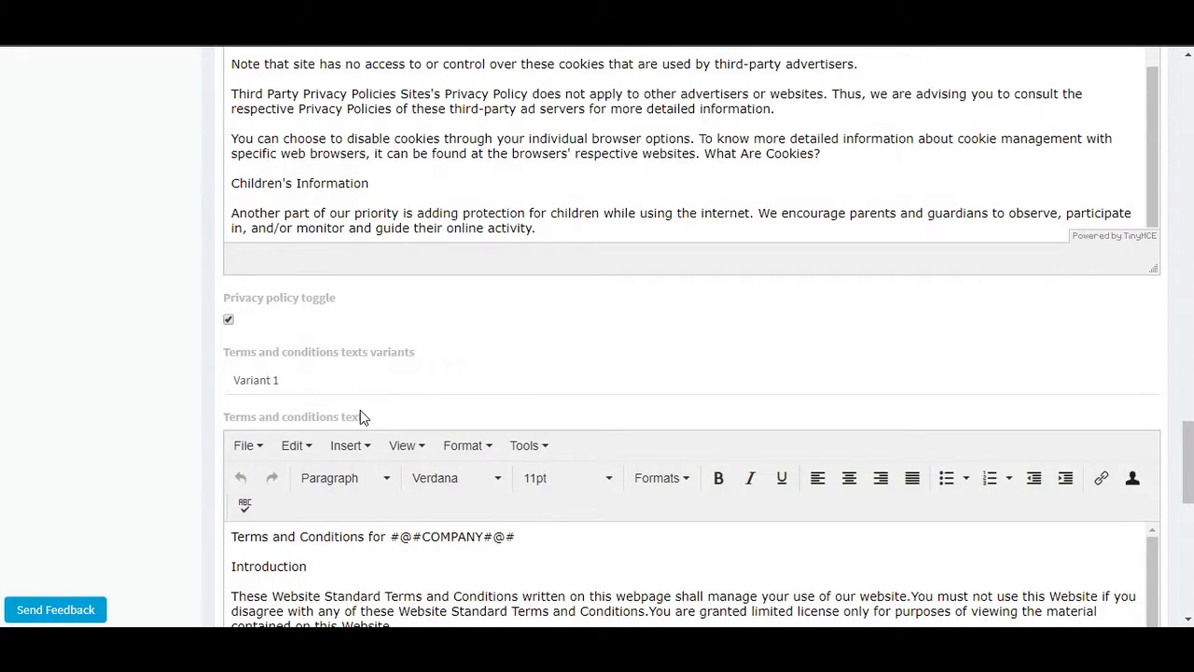
scroll(360, 411, "up", 2)
scroll(361, 415, "up", 5)
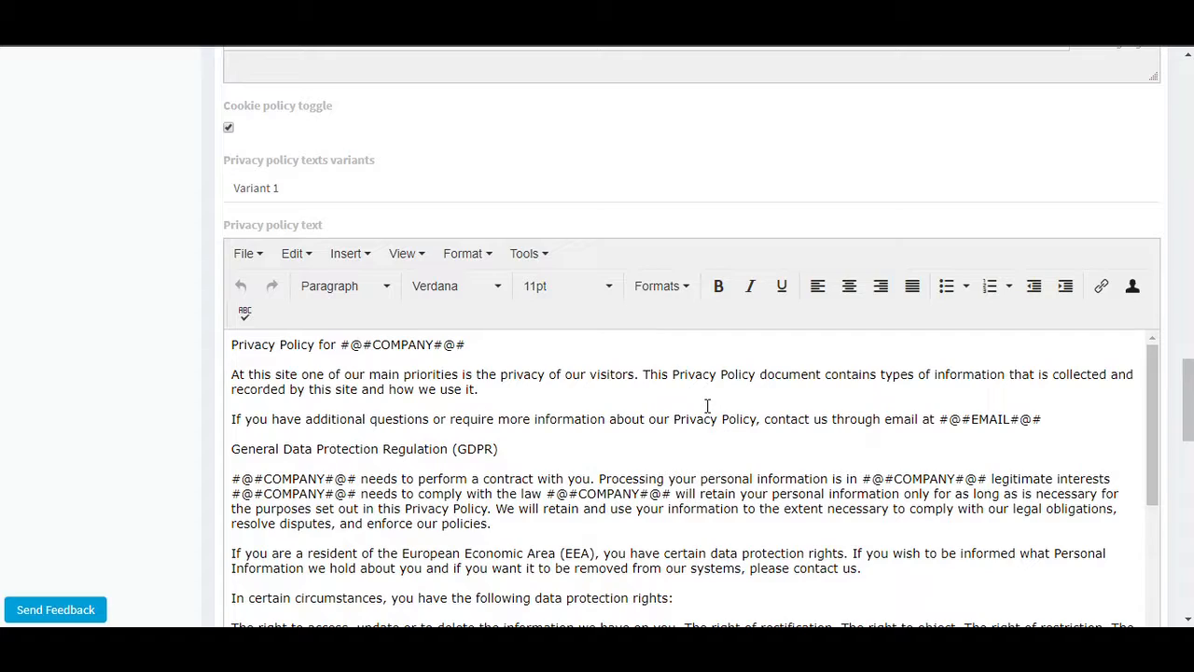
scroll(707, 406, "down", 10)
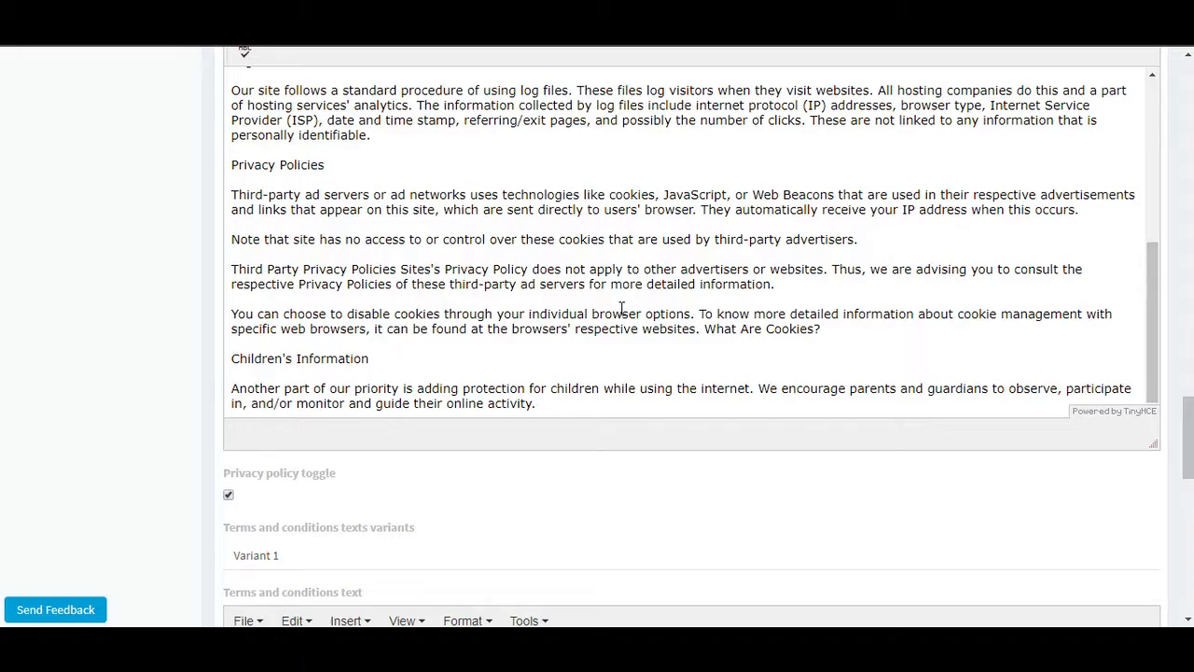
scroll(775, 254, "up", 5)
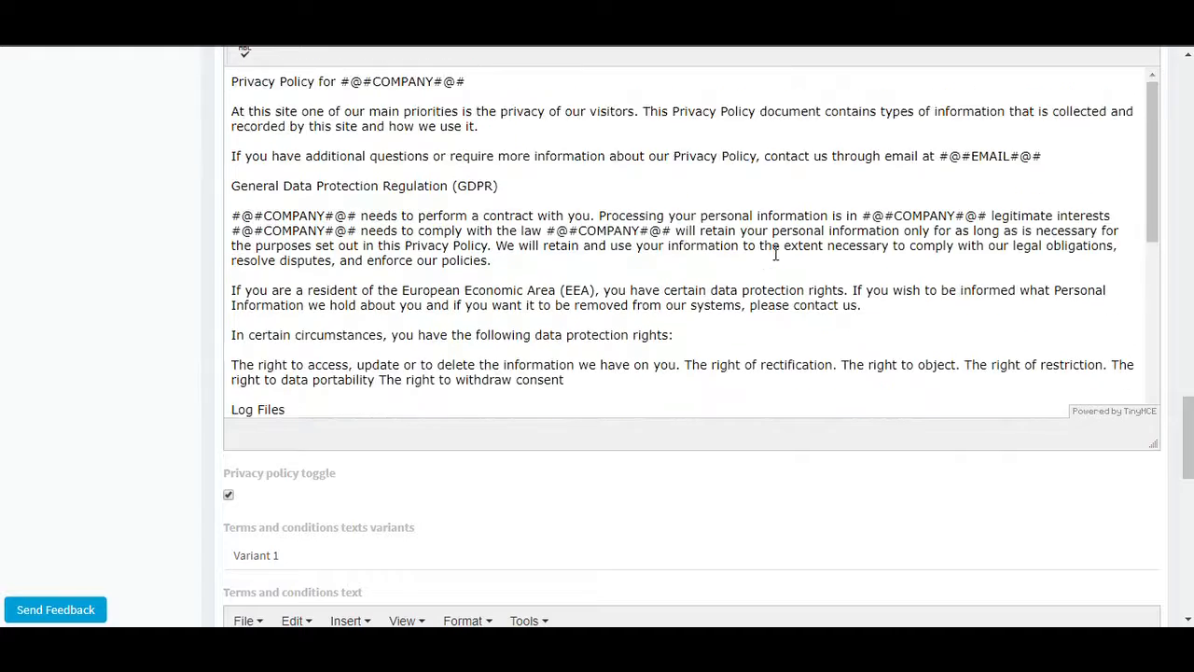
Check the terms and conditions text and additional options, and save the cookie consent terms.
scroll(773, 247, "down", 10)
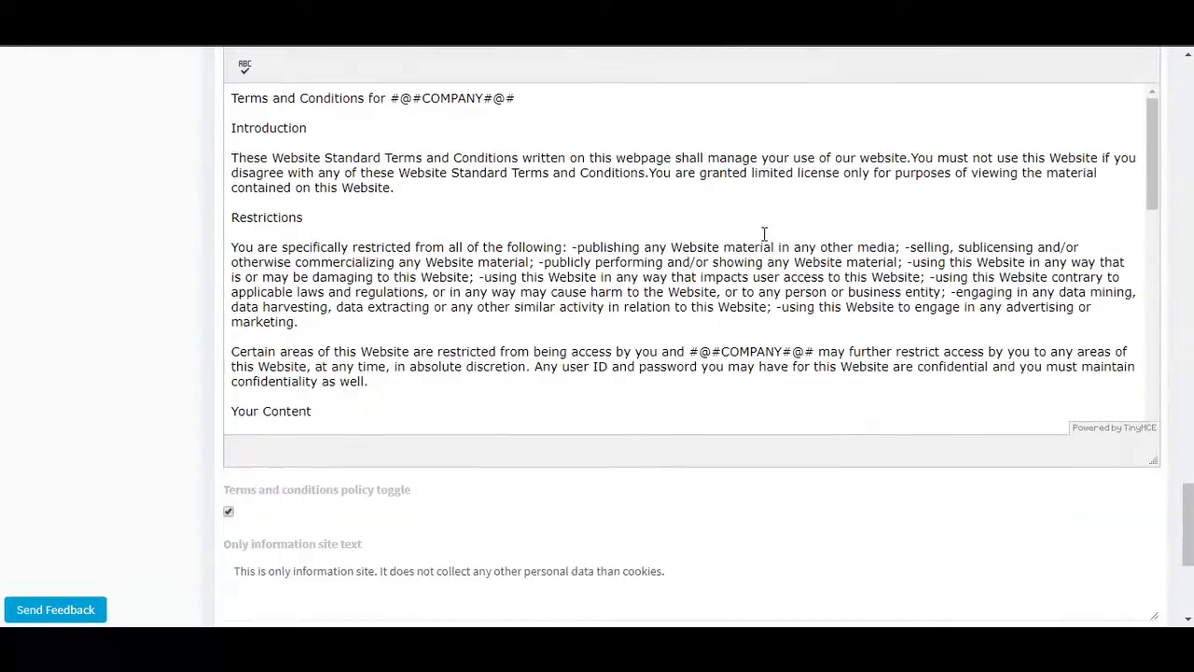
scroll(761, 220, "down", 4)
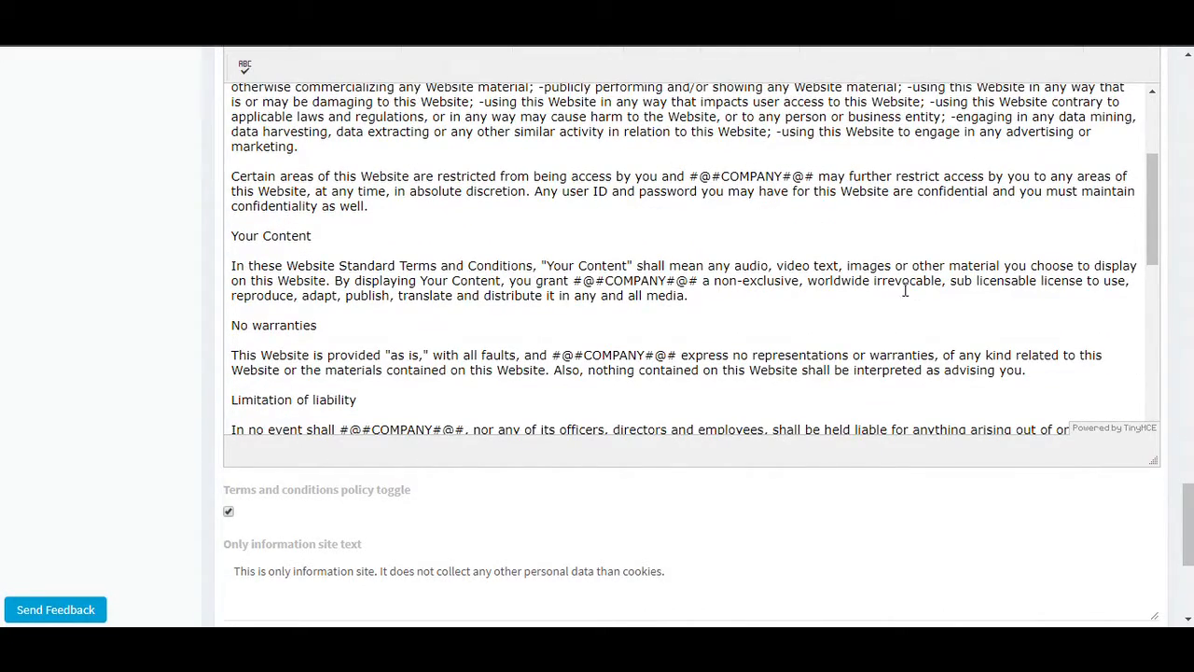
scroll(914, 291, "down", 8)
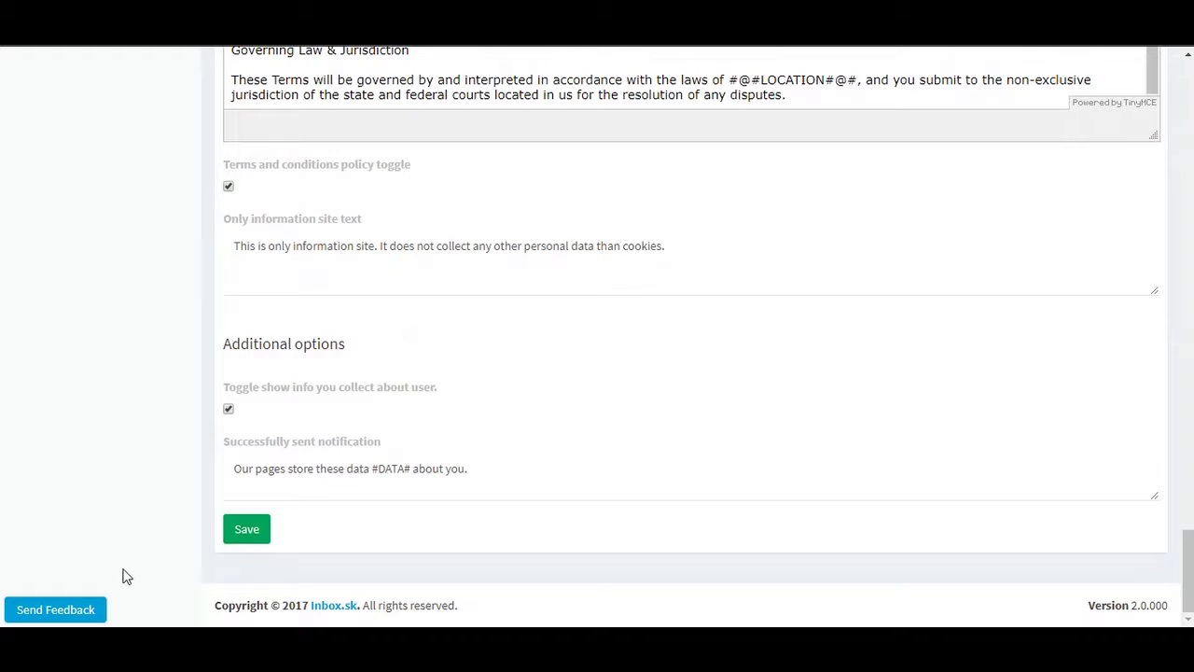
left_click(227, 539)
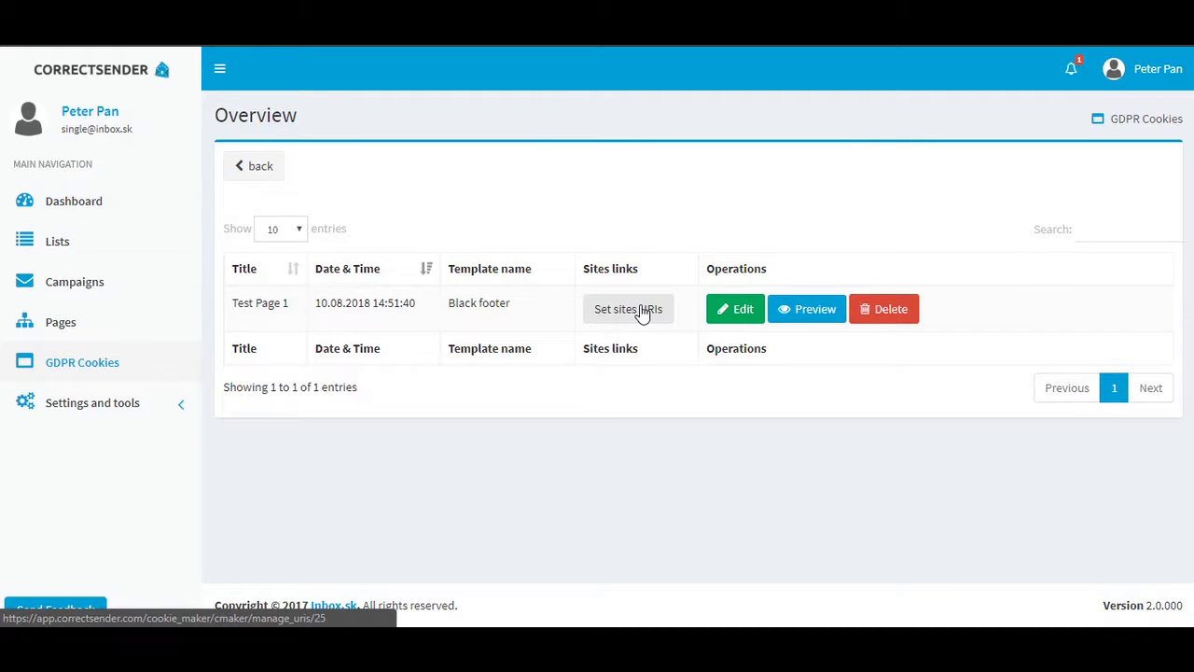
Assign the site URI test.correctsender.ckm to Test Page 1 and return to the overview.
left_click(642, 311)
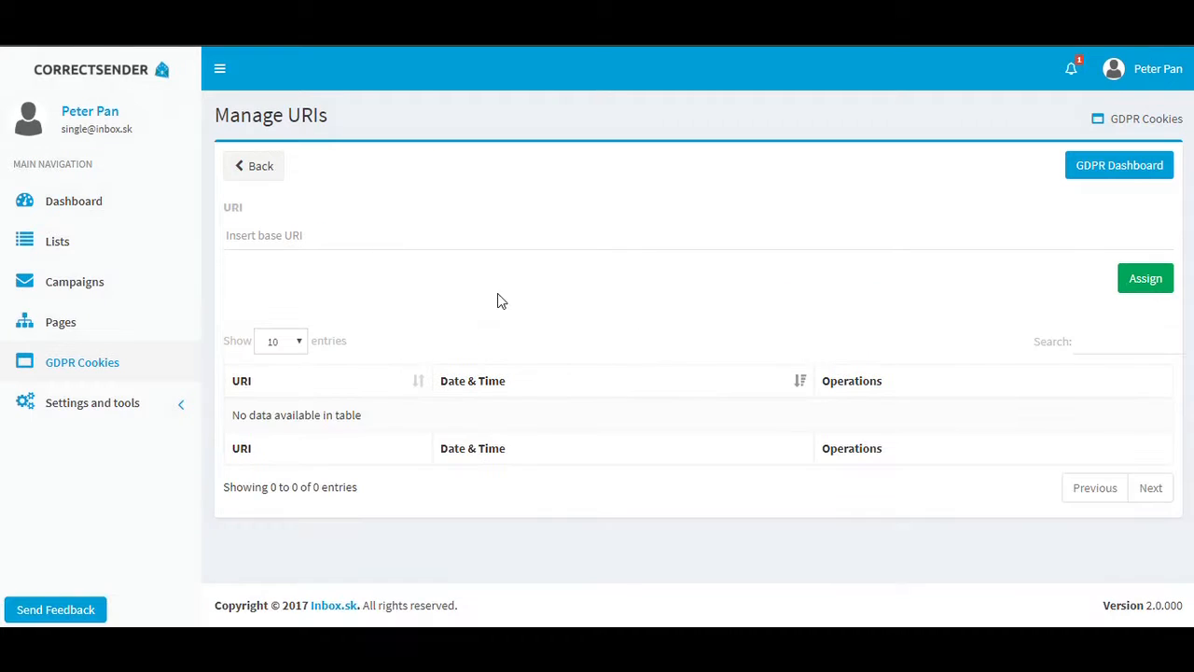
left_click(285, 235)
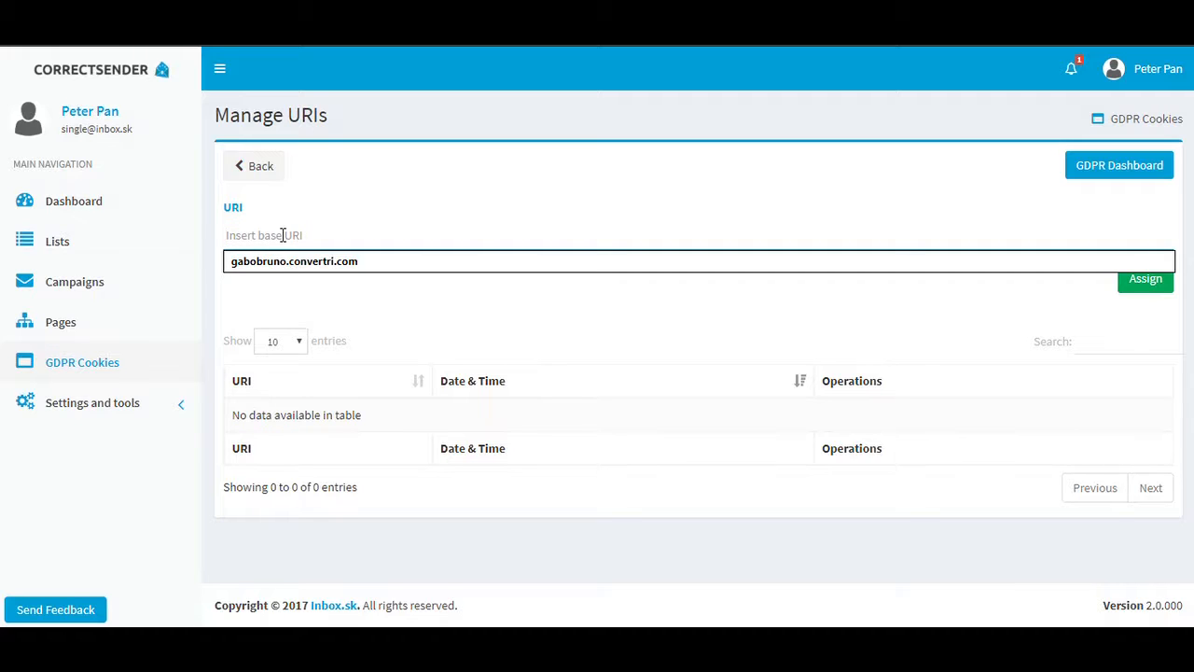
type("test.corre")
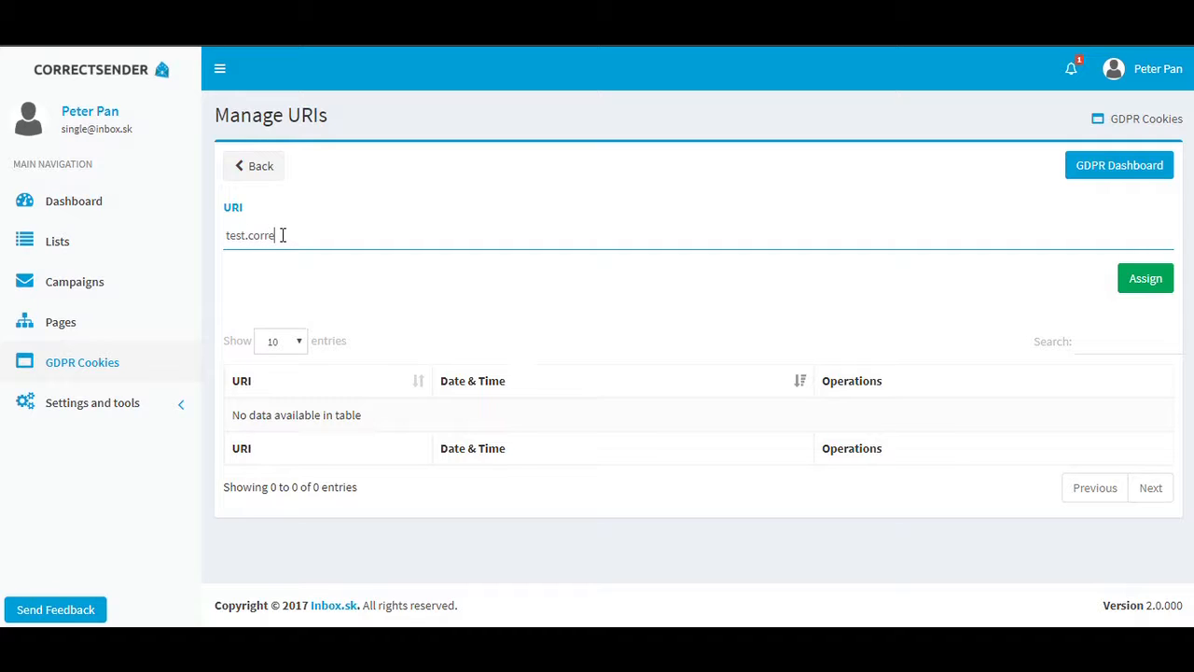
type("ctsender.ckm")
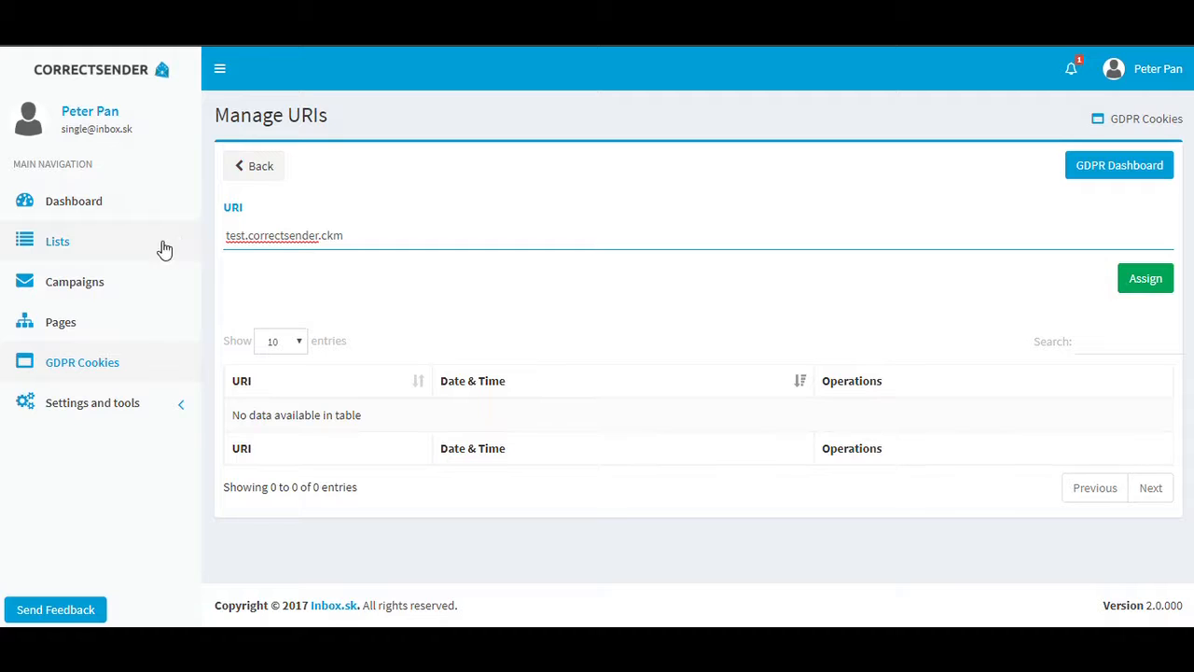
left_click(1130, 272)
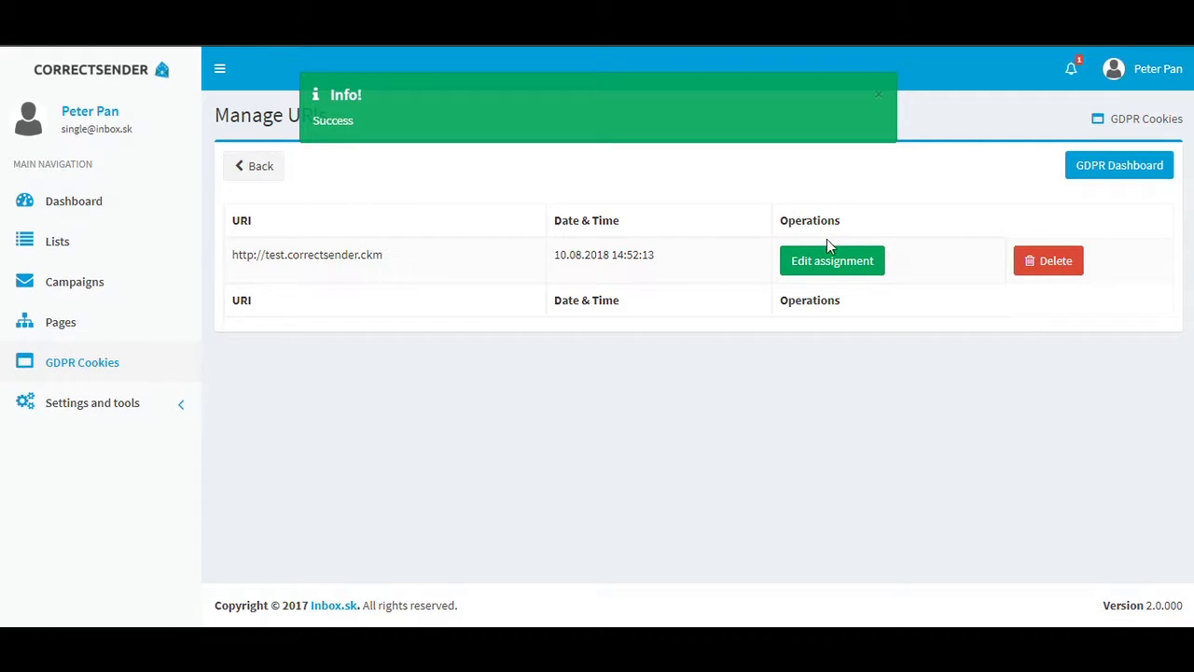
left_click(247, 182)
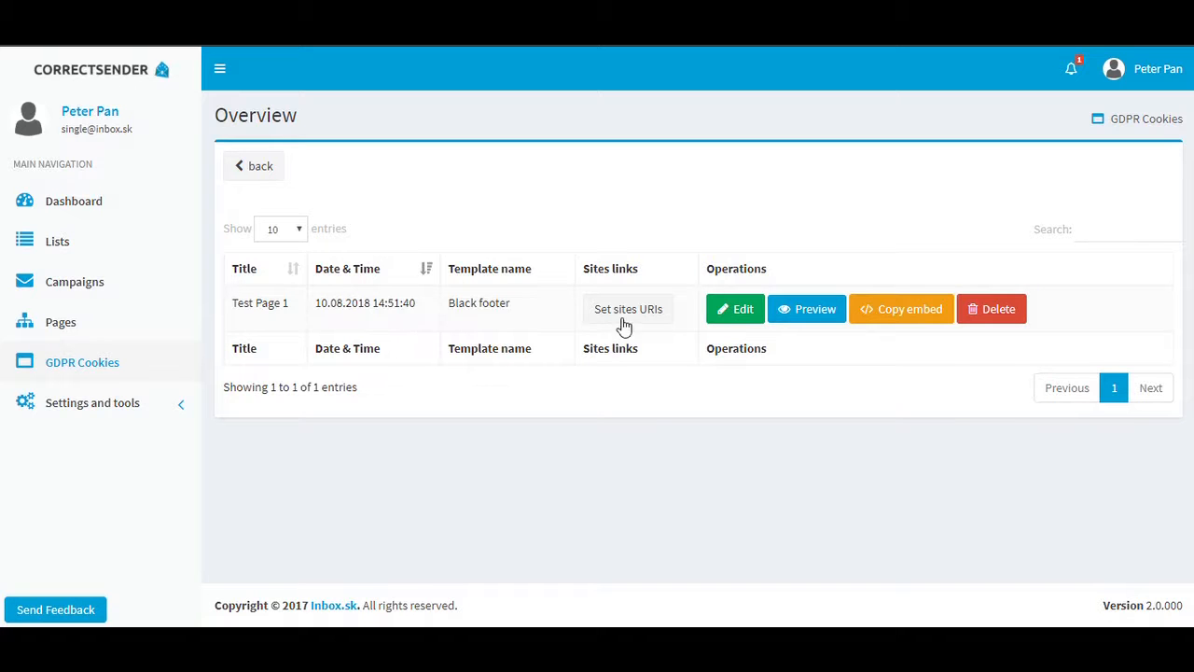
Copy the embed code of Test Page 1 and close the embed code dialog.
left_click(912, 314)
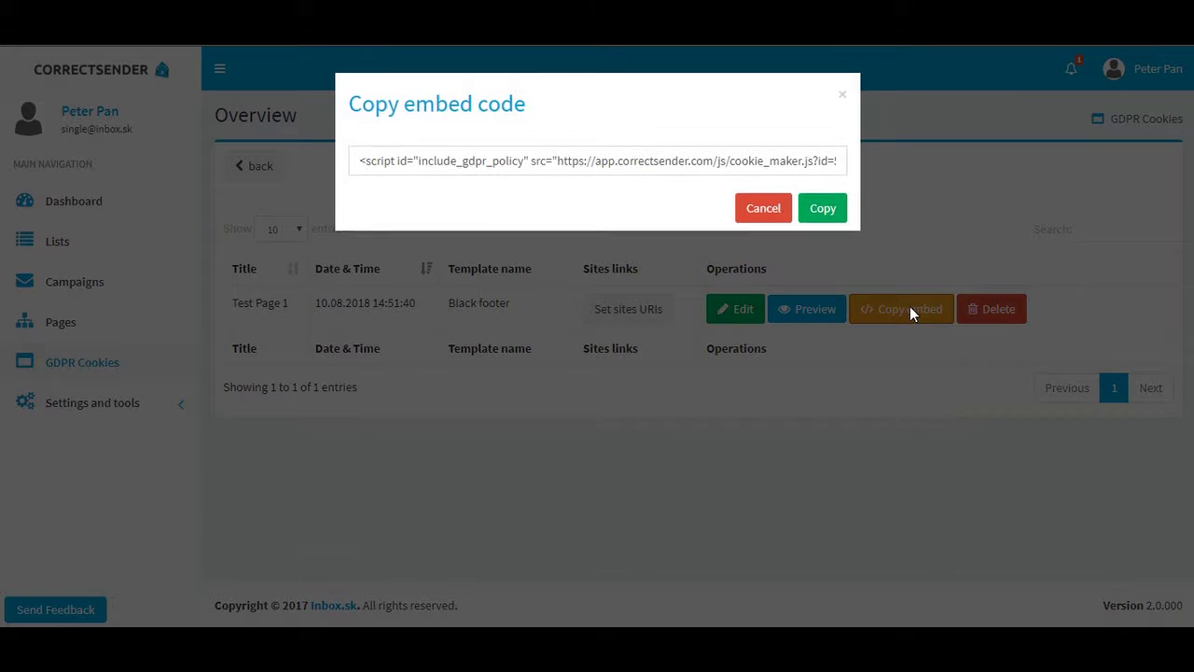
left_click(463, 164)
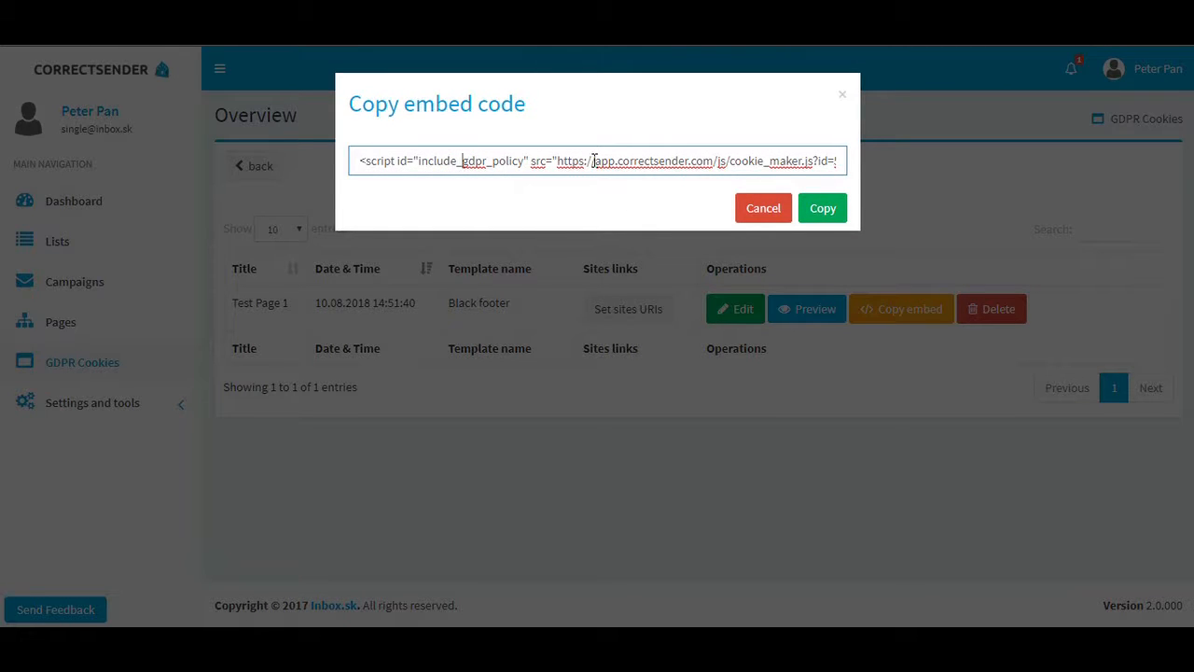
left_click(821, 208)
left_click(822, 208)
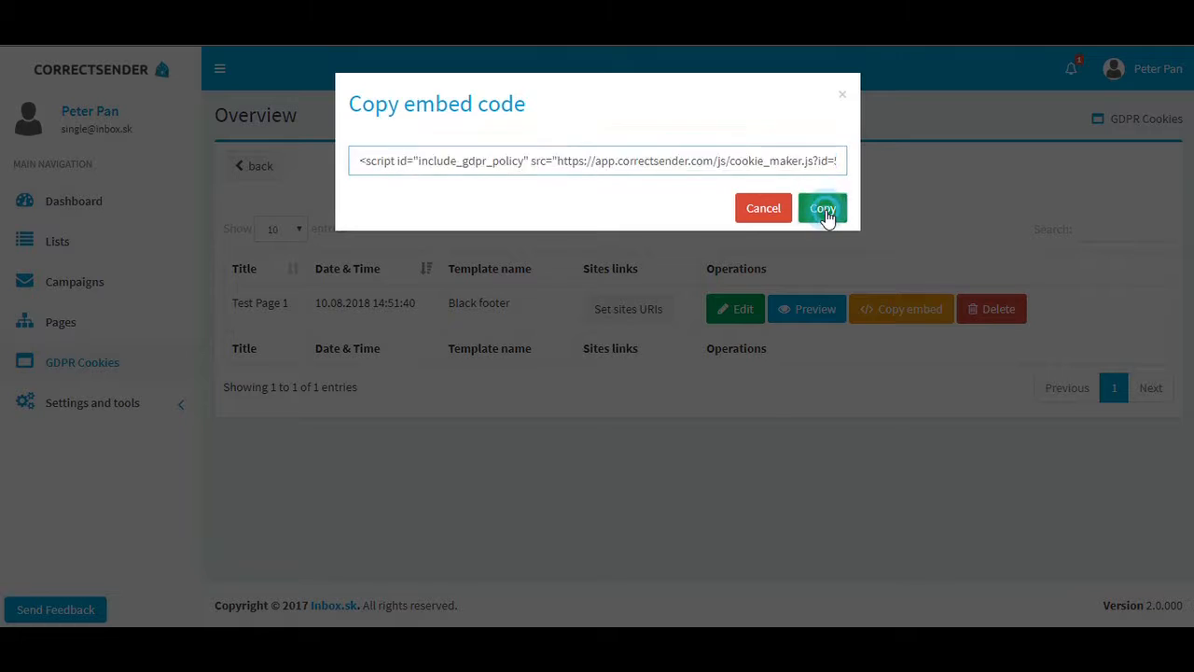
left_click(843, 94)
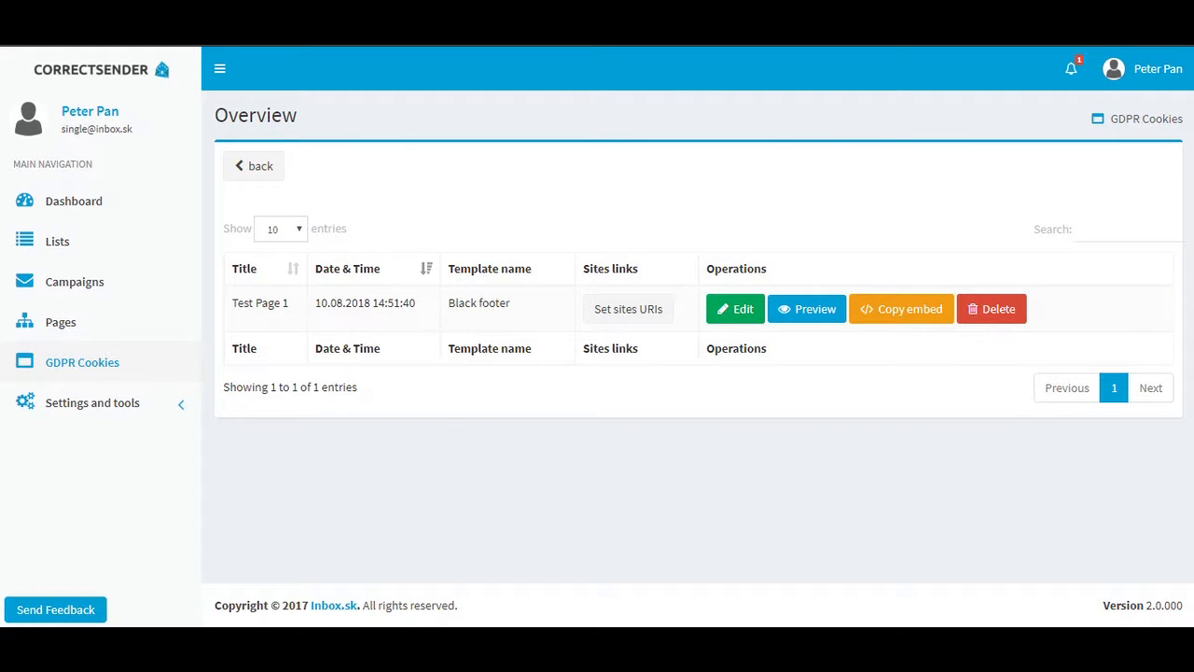
Switch to the WordPress Correctsender test page and look over its front page from header to footer.
key("ctrl+Tab")
scroll(428, 233, "down", 4)
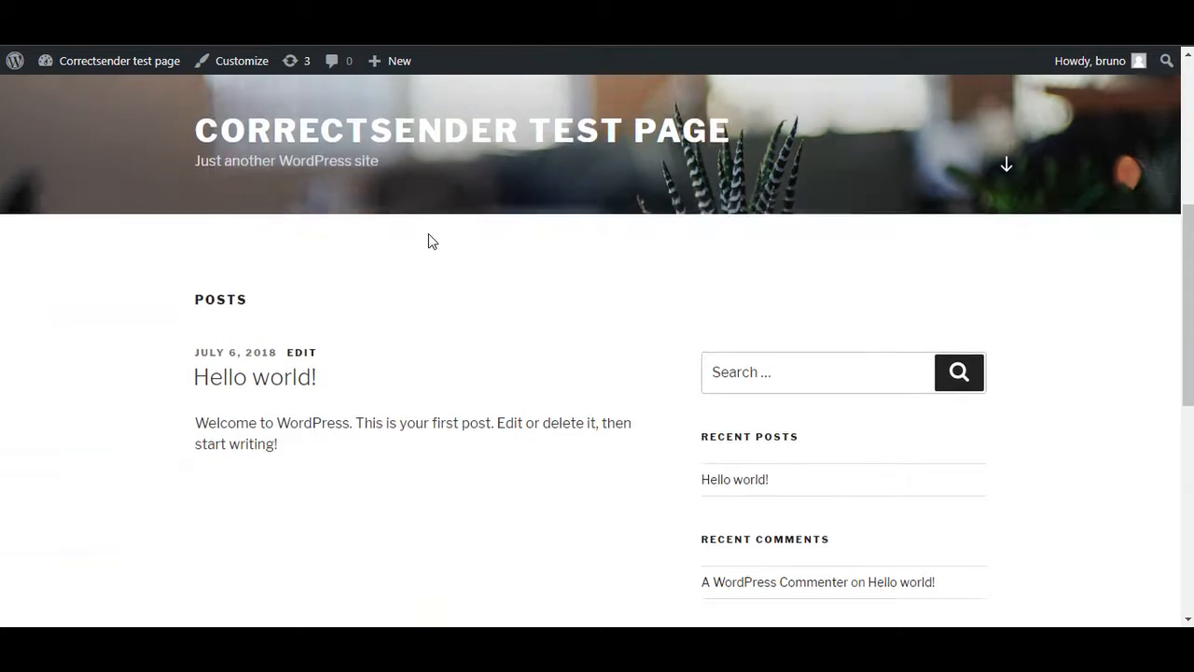
scroll(428, 233, "up", 4)
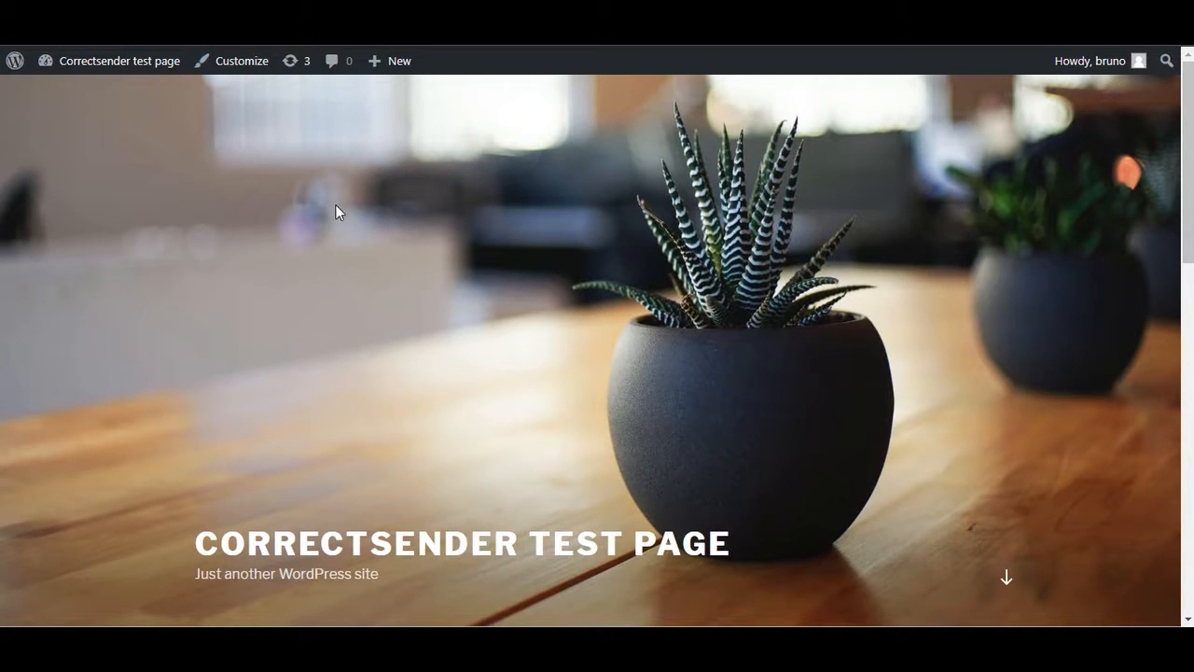
scroll(340, 213, "down", 4)
scroll(345, 221, "down", 5)
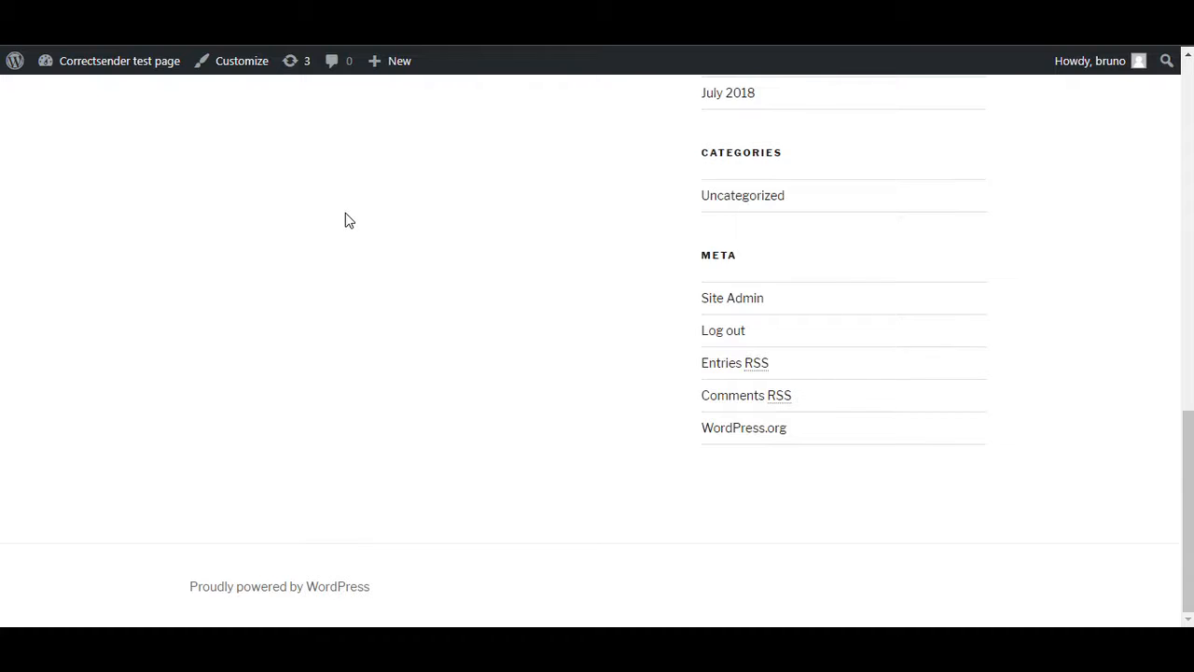
scroll(346, 215, "up", 8)
scroll(348, 203, "up", 2)
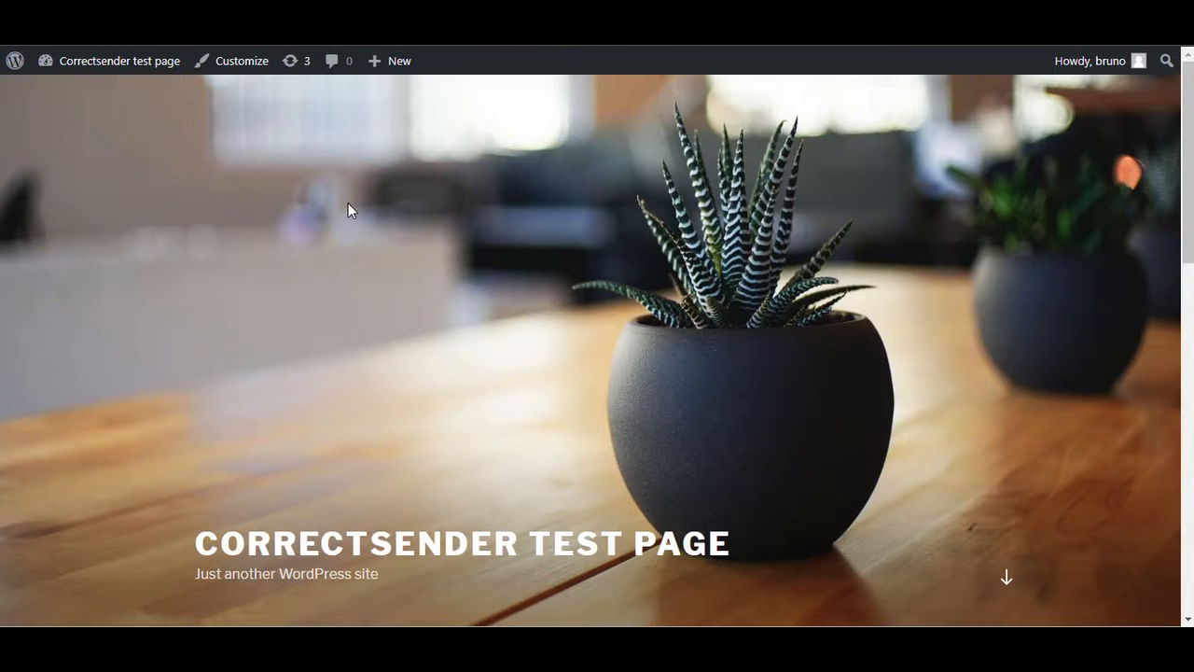
scroll(355, 204, "down", 2)
scroll(354, 206, "up", 2)
In the WordPress admin's Scripts Inserter settings, paste the embed code into the end-of-HEAD scripts field and save the changes.
mouse_move(140, 45)
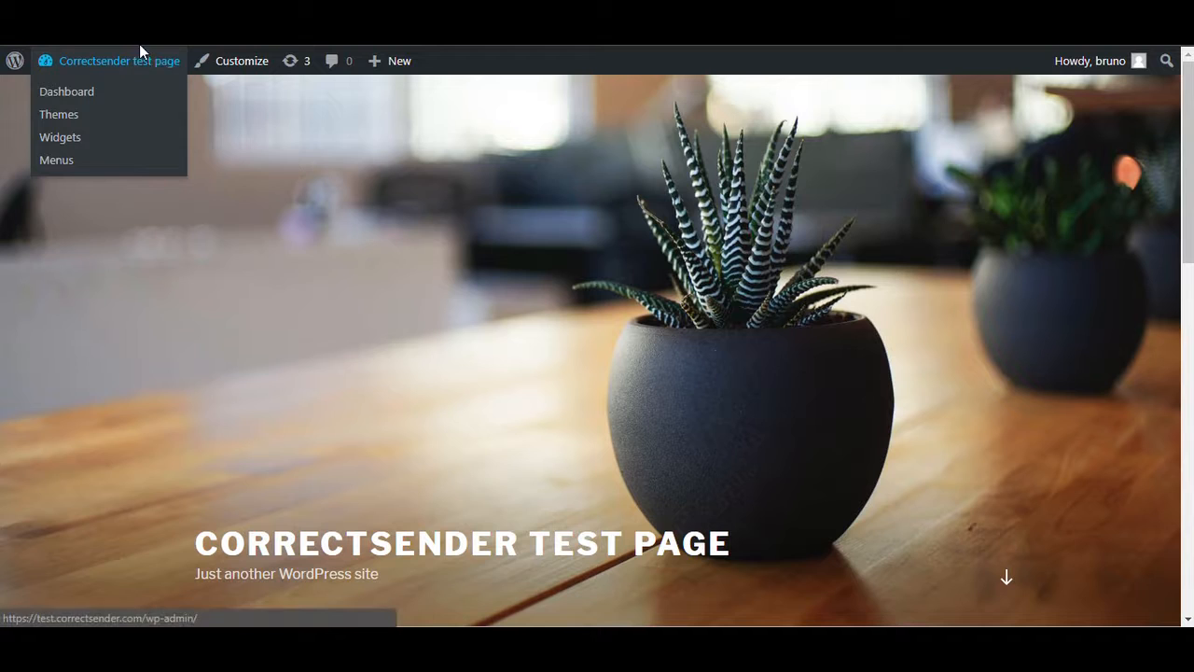
left_click(67, 52)
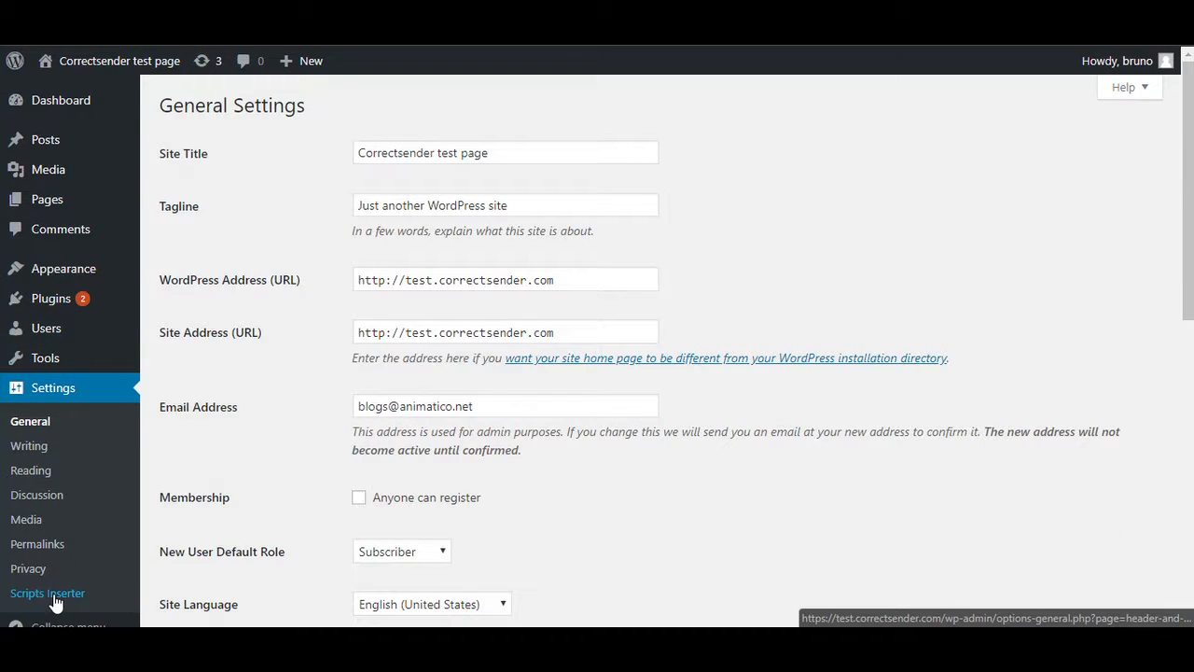
left_click(51, 594)
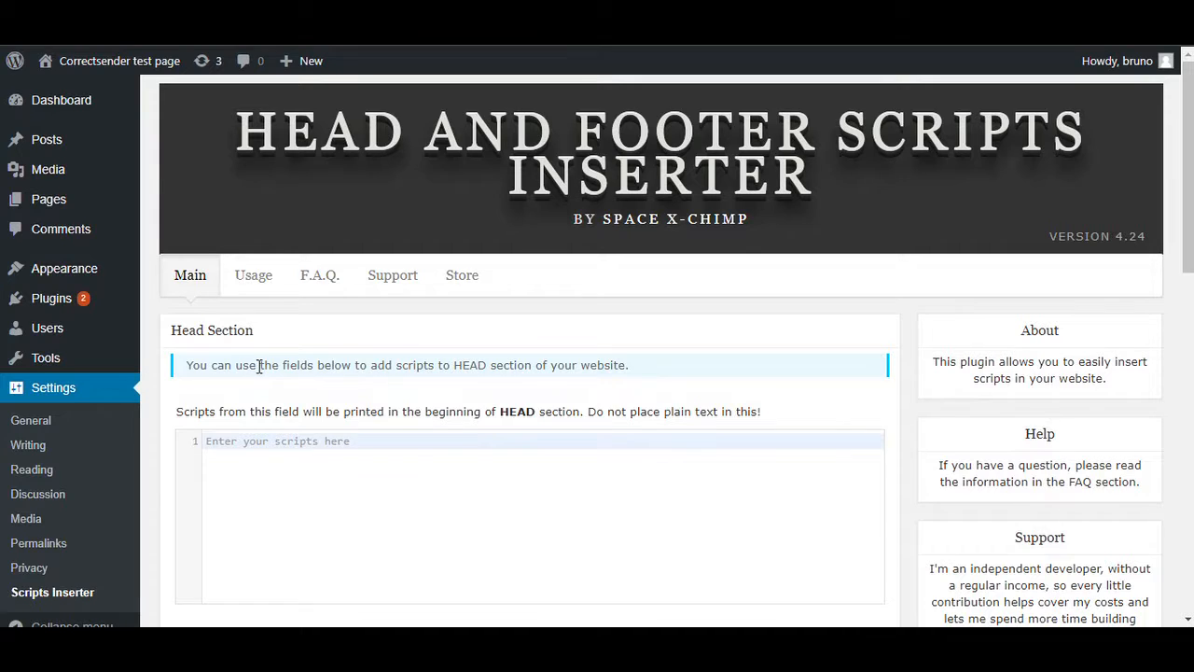
scroll(261, 366, "down", 3)
left_click(268, 405)
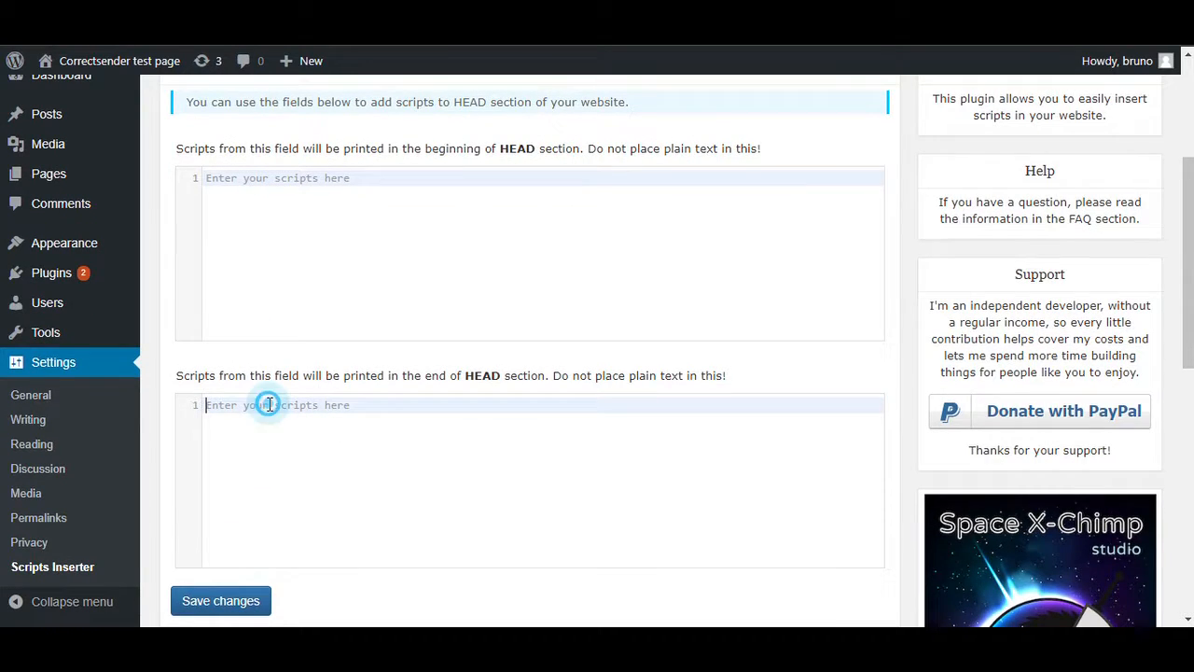
key("ctrl+v")
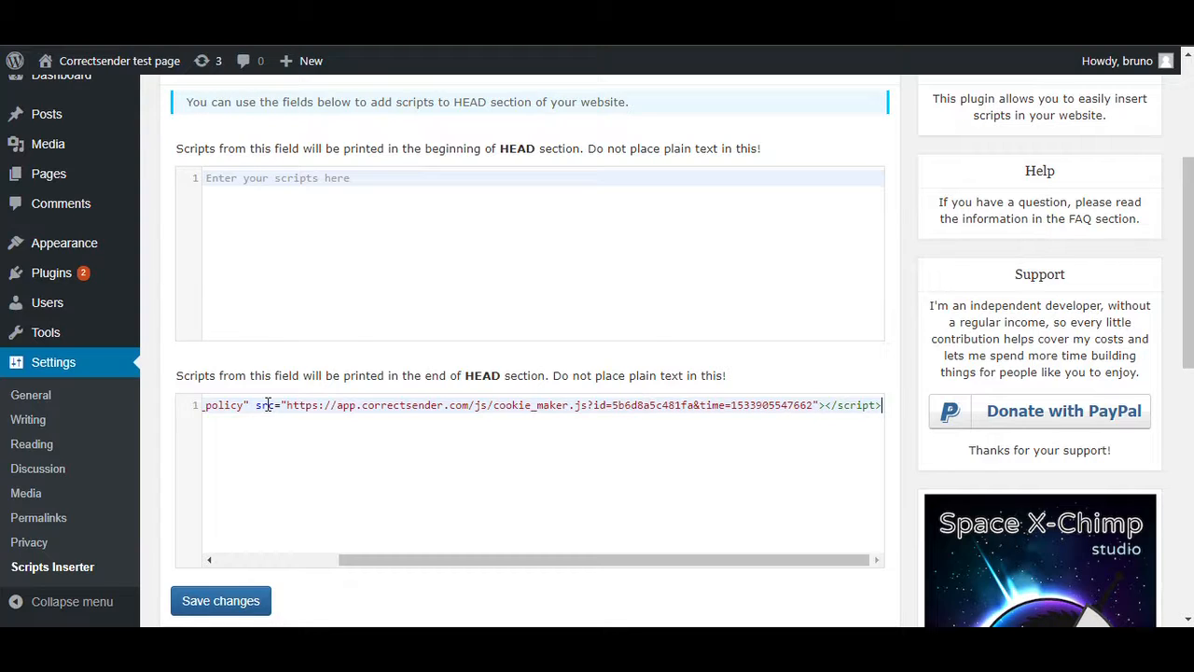
left_click(213, 603)
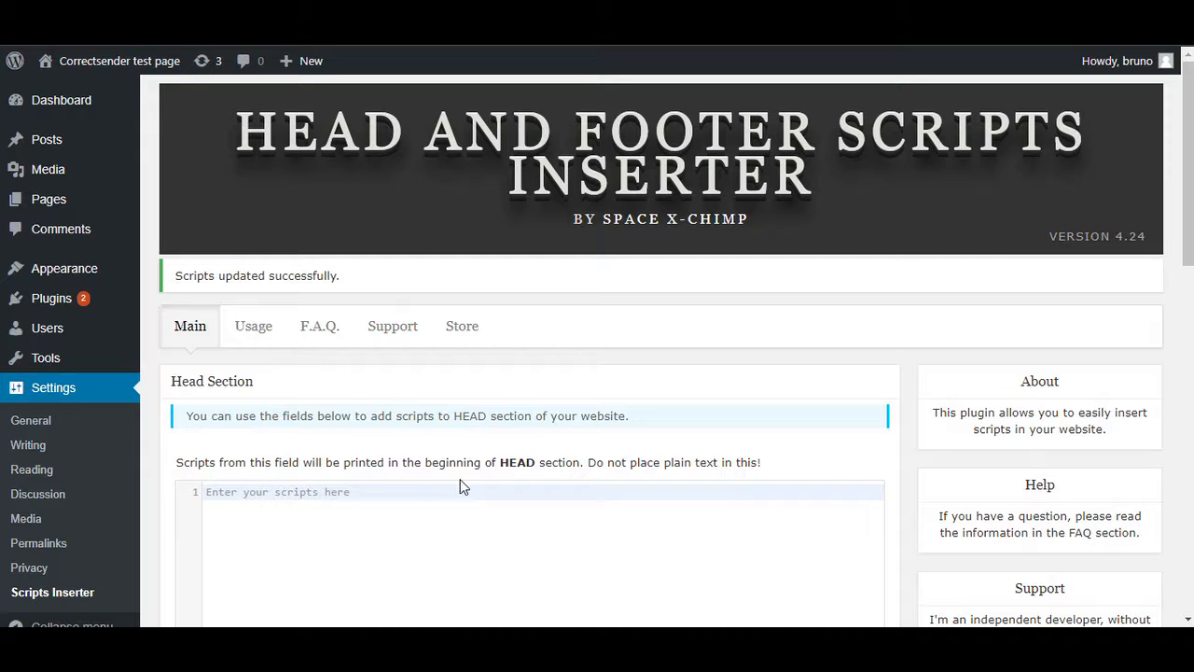
Reload the Correctsender test page's front end, test the Deny option of the cookie popup and return to the page.
left_click(112, 19)
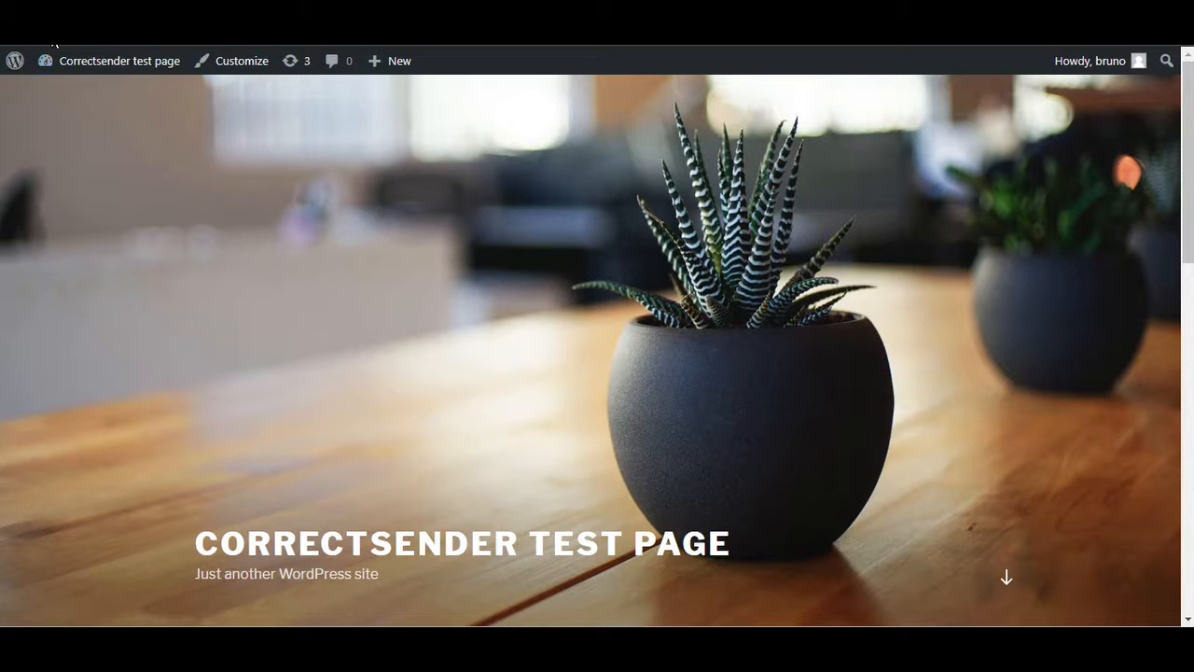
left_click(70, 28)
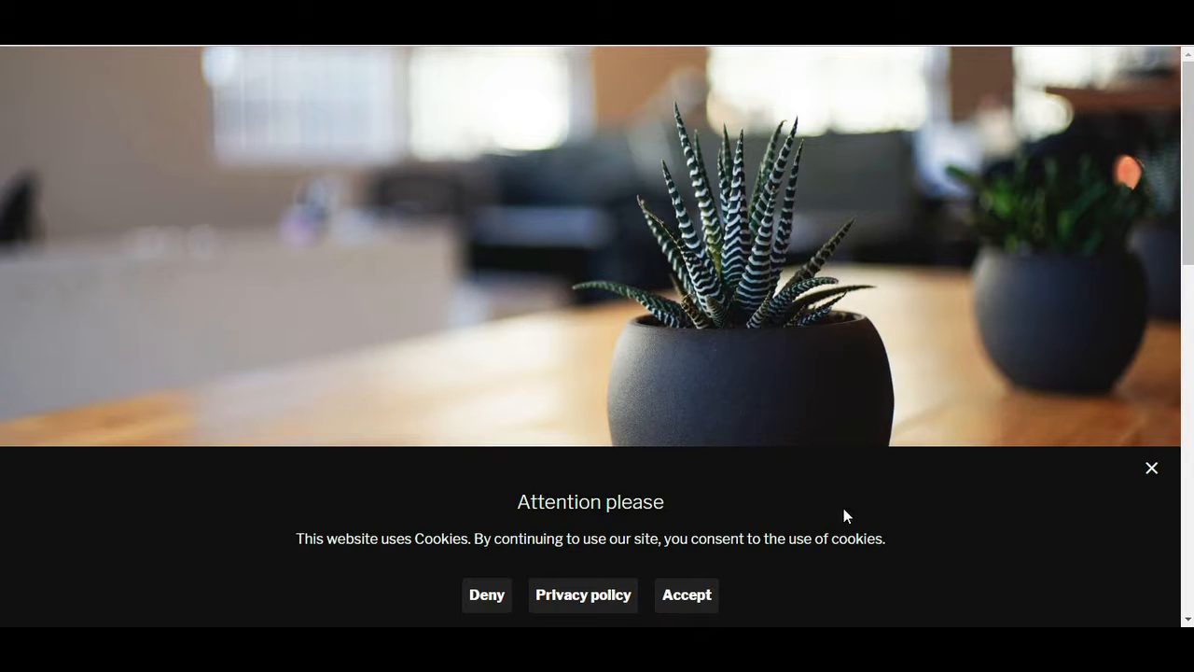
left_click(482, 599)
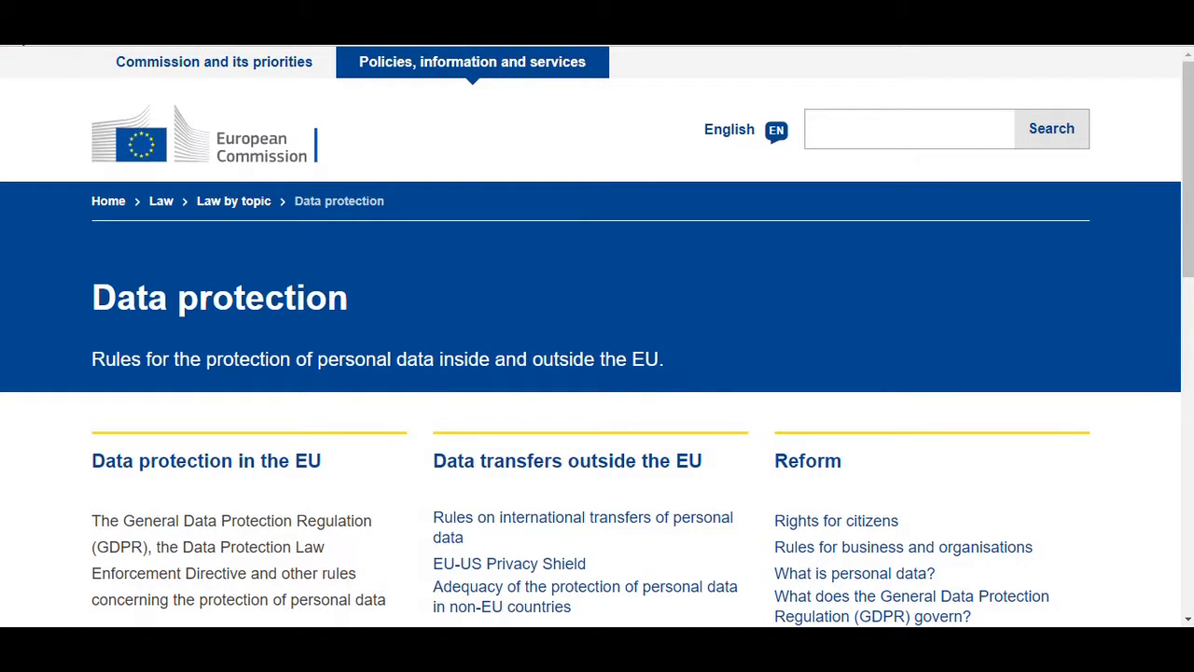
left_click(23, 42)
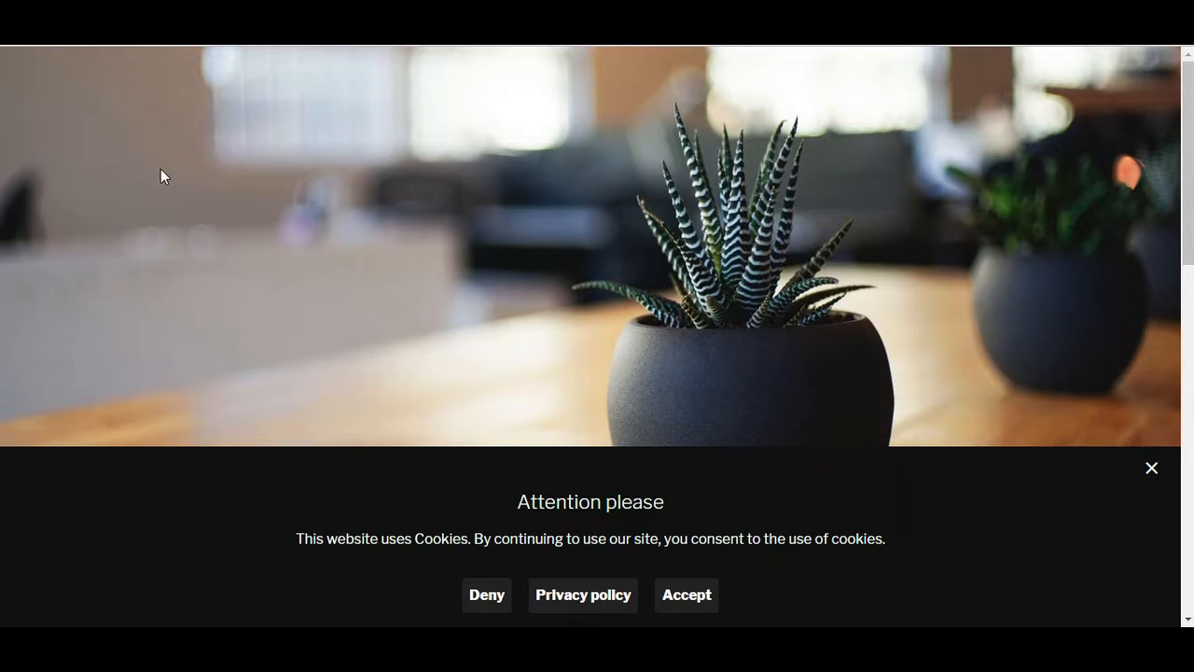
Open the popup's privacy information and read through the Cookie policy text from start to end.
left_click(586, 594)
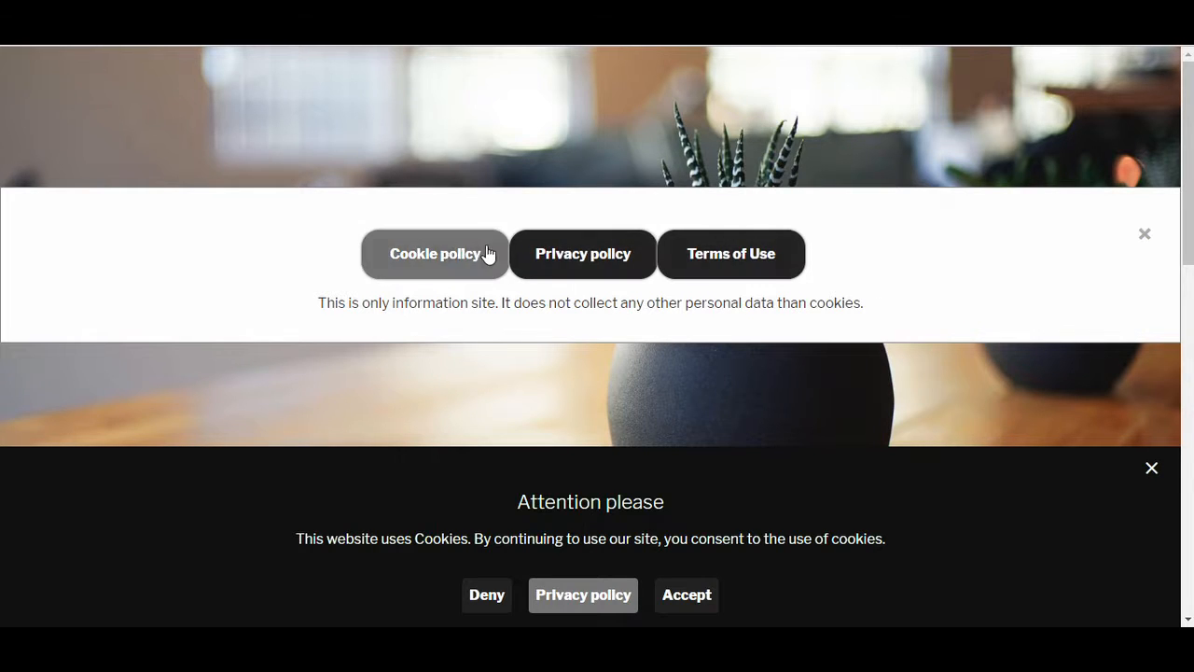
left_click(451, 256)
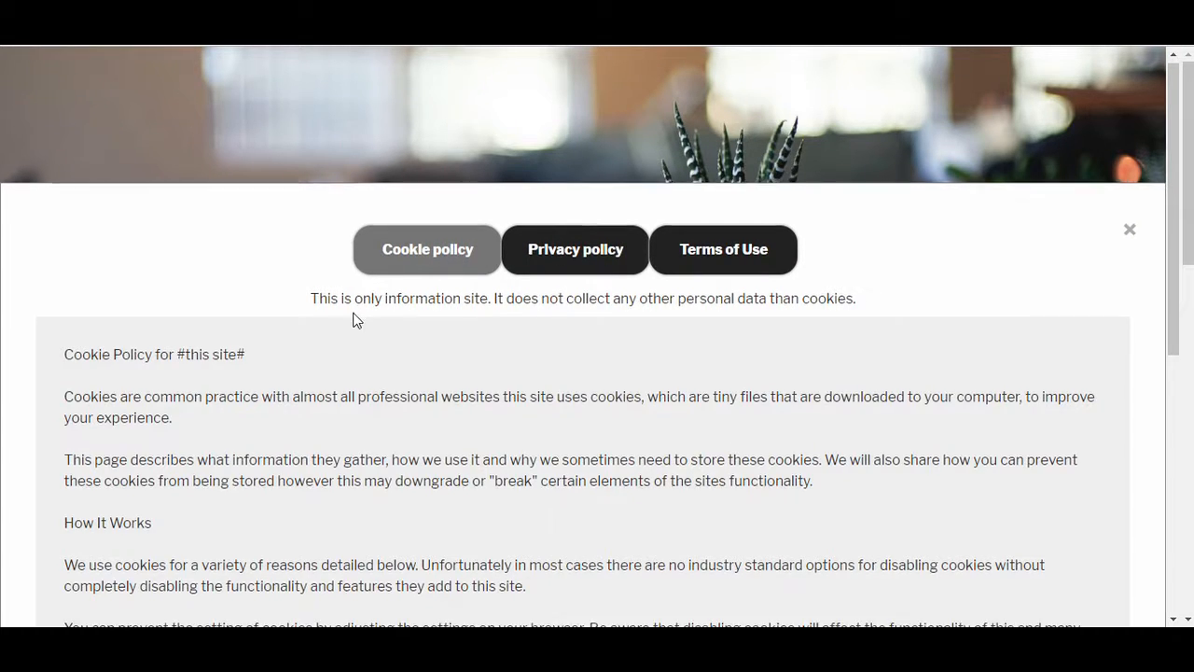
scroll(350, 315, "down", 5)
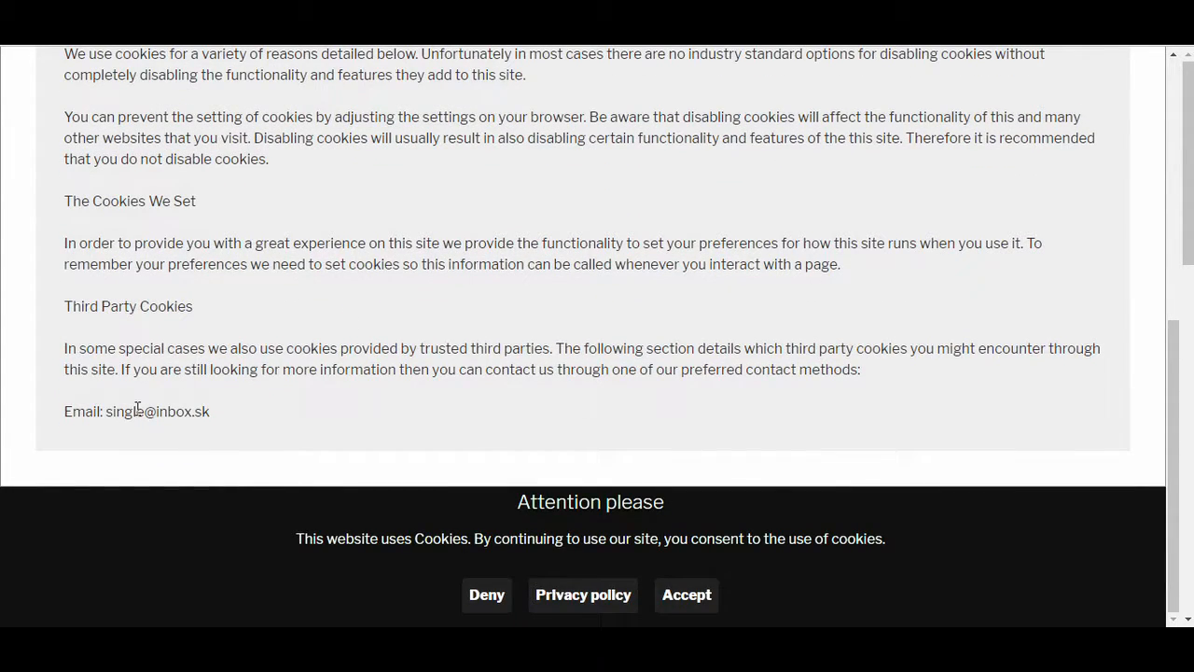
scroll(107, 417, "up", 2)
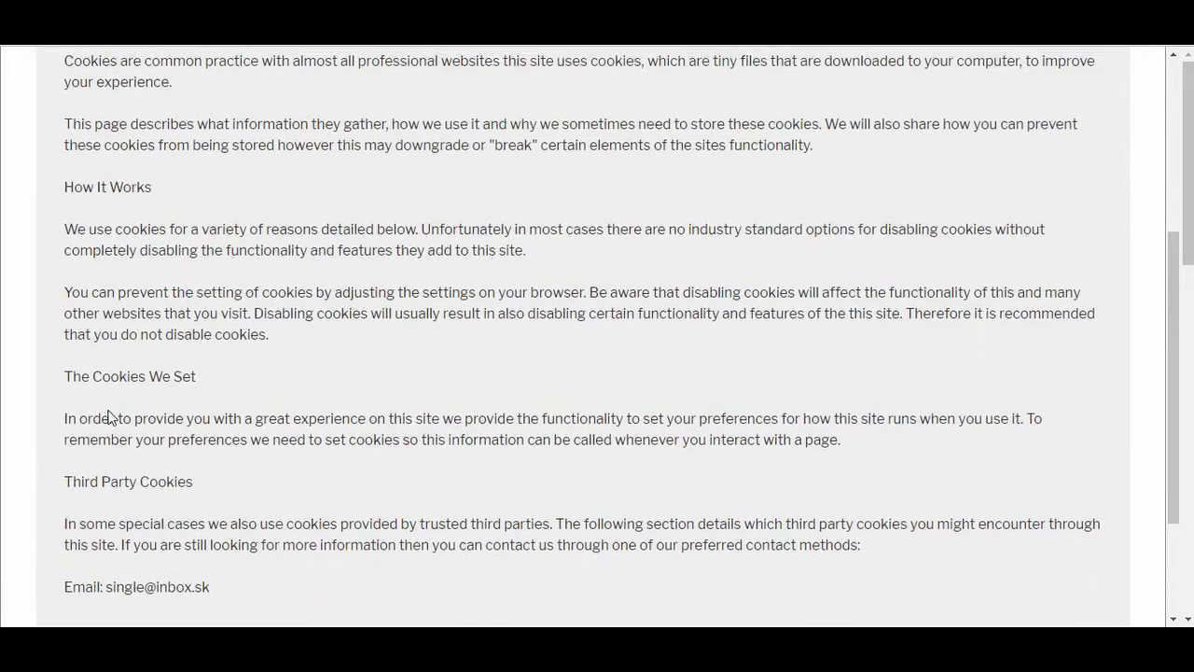
scroll(115, 408, "up", 2)
scroll(119, 401, "up", 2)
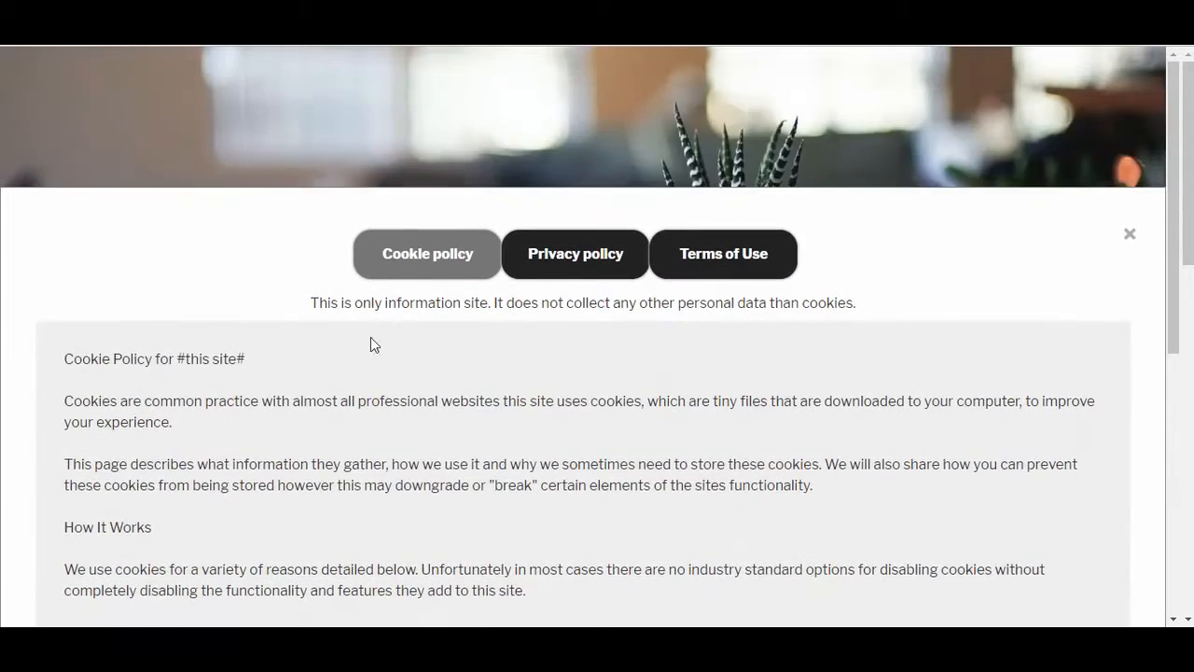
Show the Privacy policy text in the popup's information window and look through its sections.
left_click(544, 270)
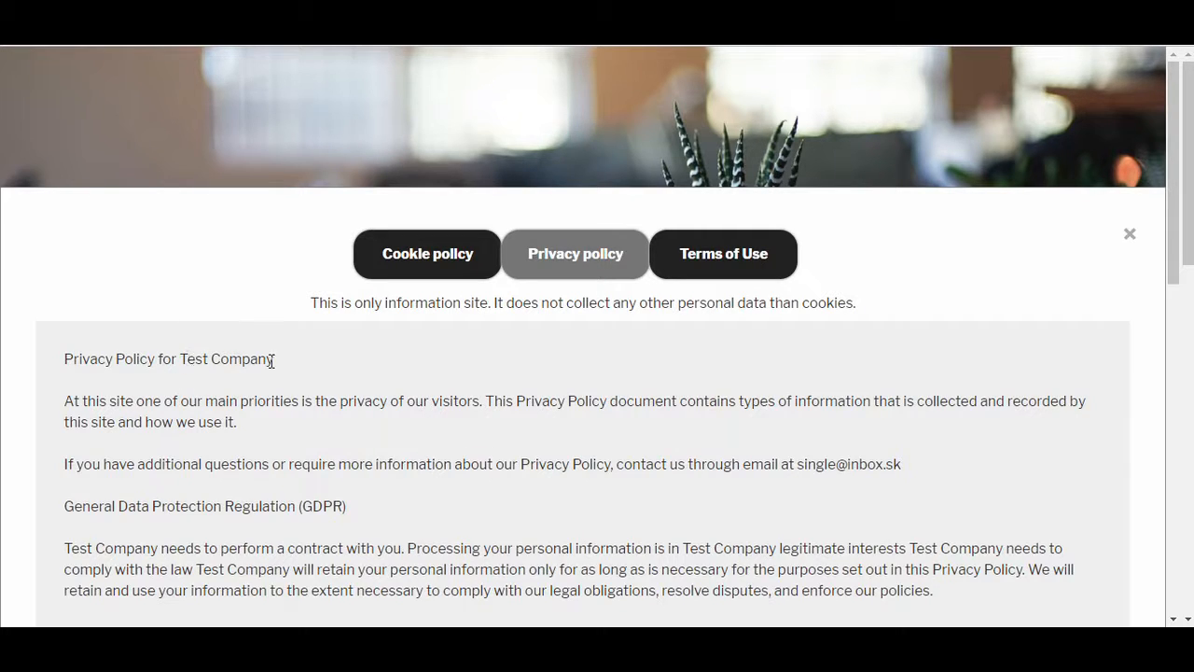
scroll(240, 355, "down", 1)
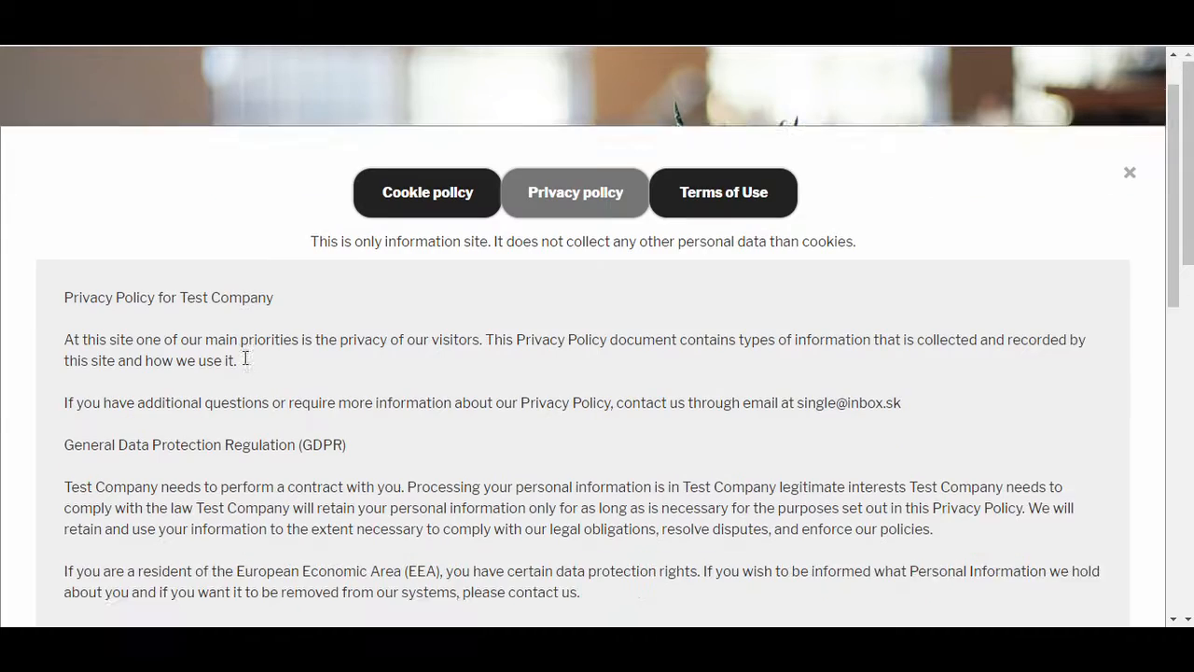
scroll(854, 370, "down", 9)
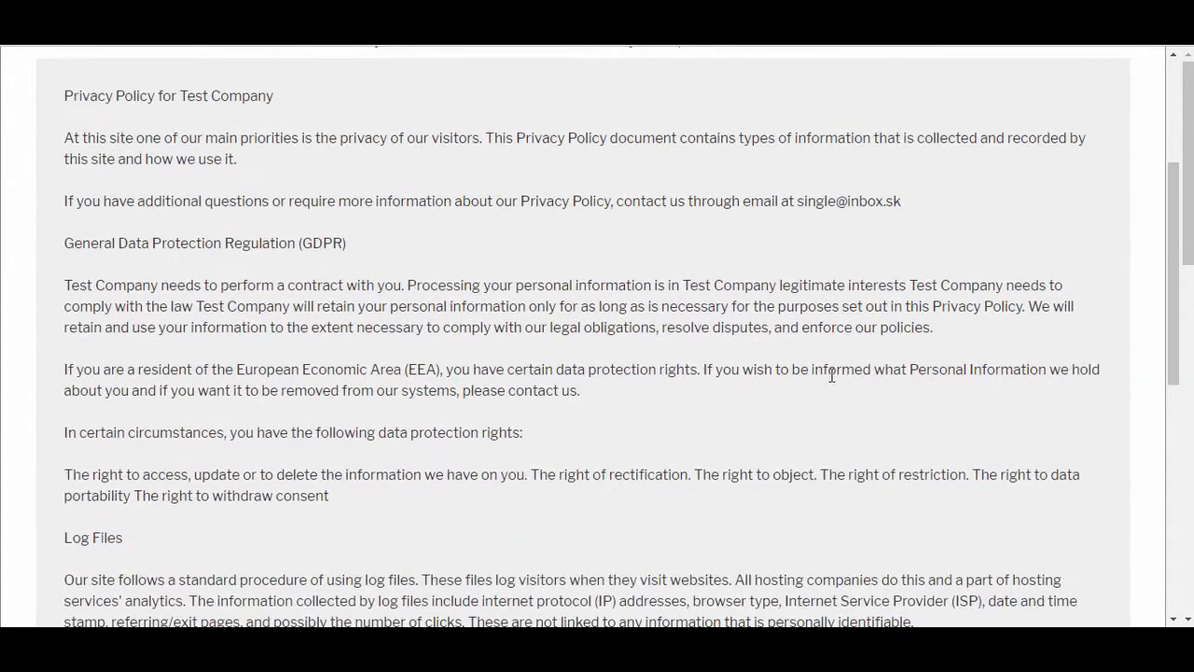
scroll(818, 370, "up", 10)
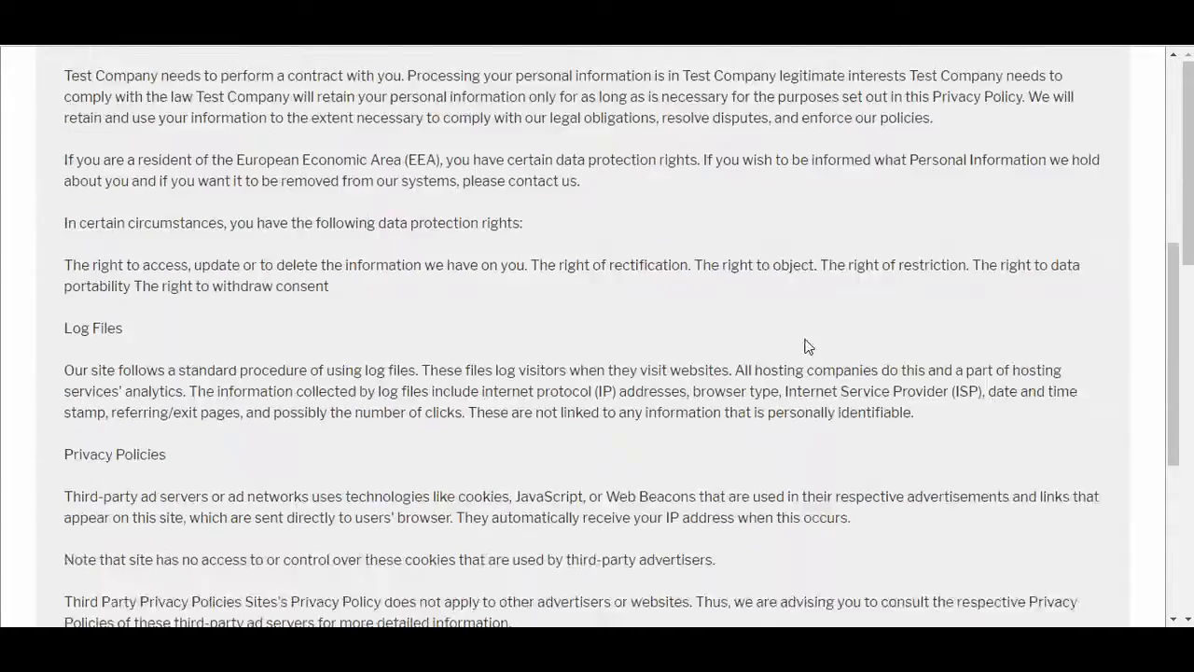
Show the Terms of Use text, look through it to the end and close the policy information window.
left_click(706, 196)
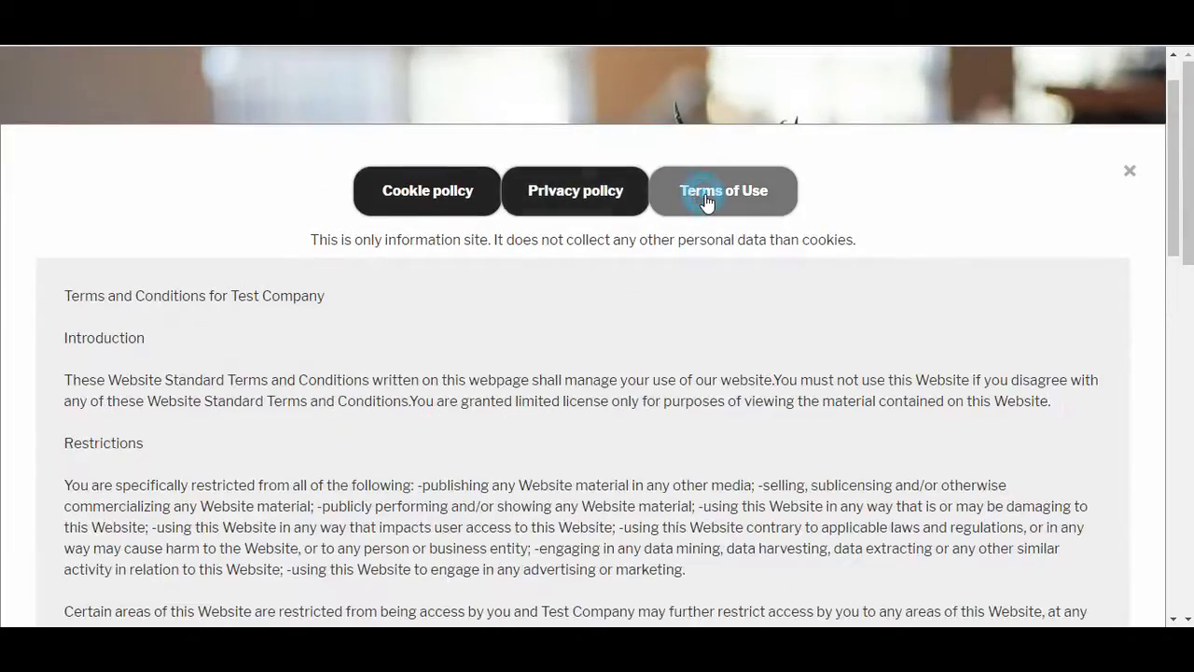
scroll(457, 360, "down", 13)
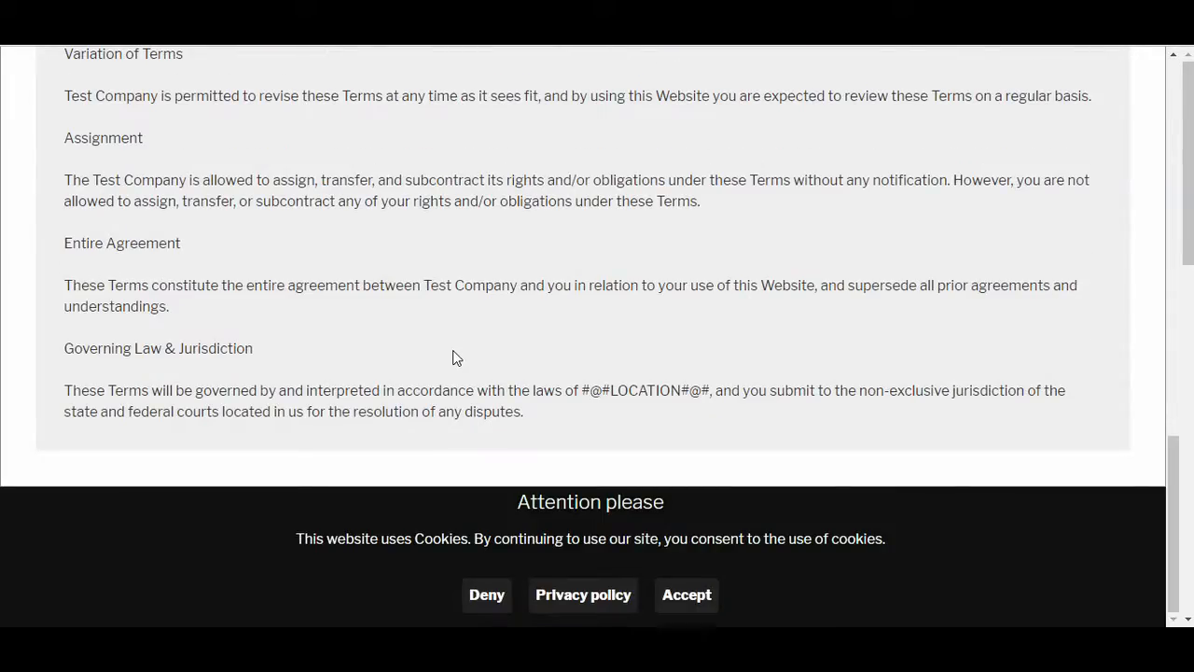
scroll(453, 350, "up", 13)
scroll(452, 350, "up", 2)
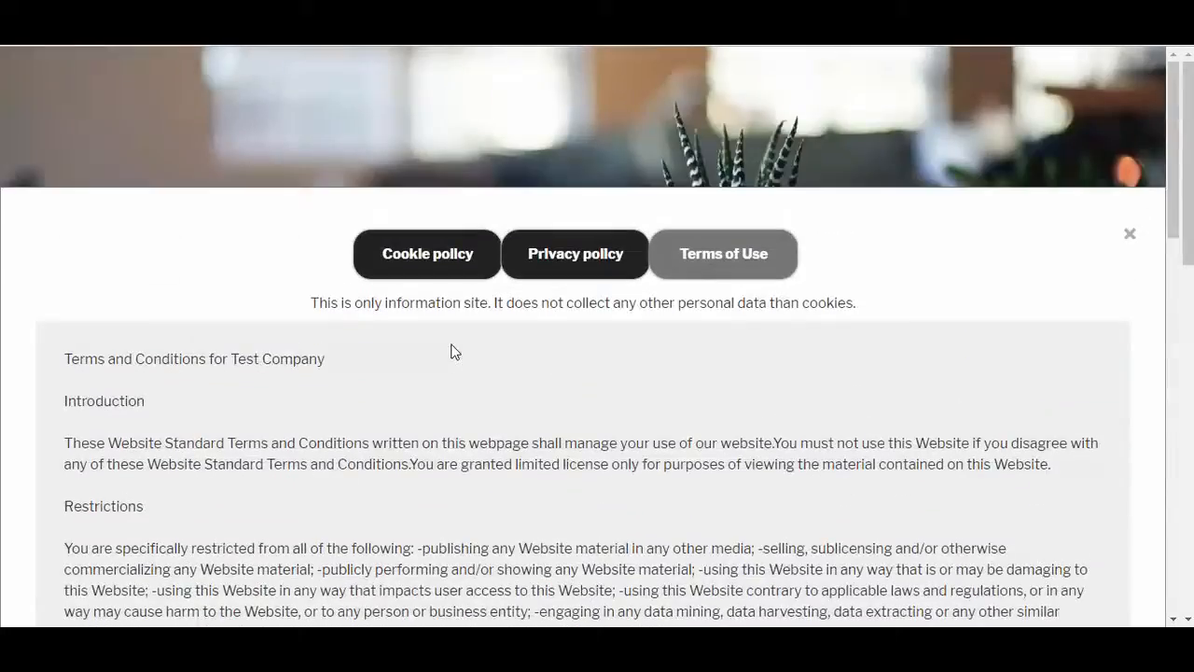
left_click(1131, 237)
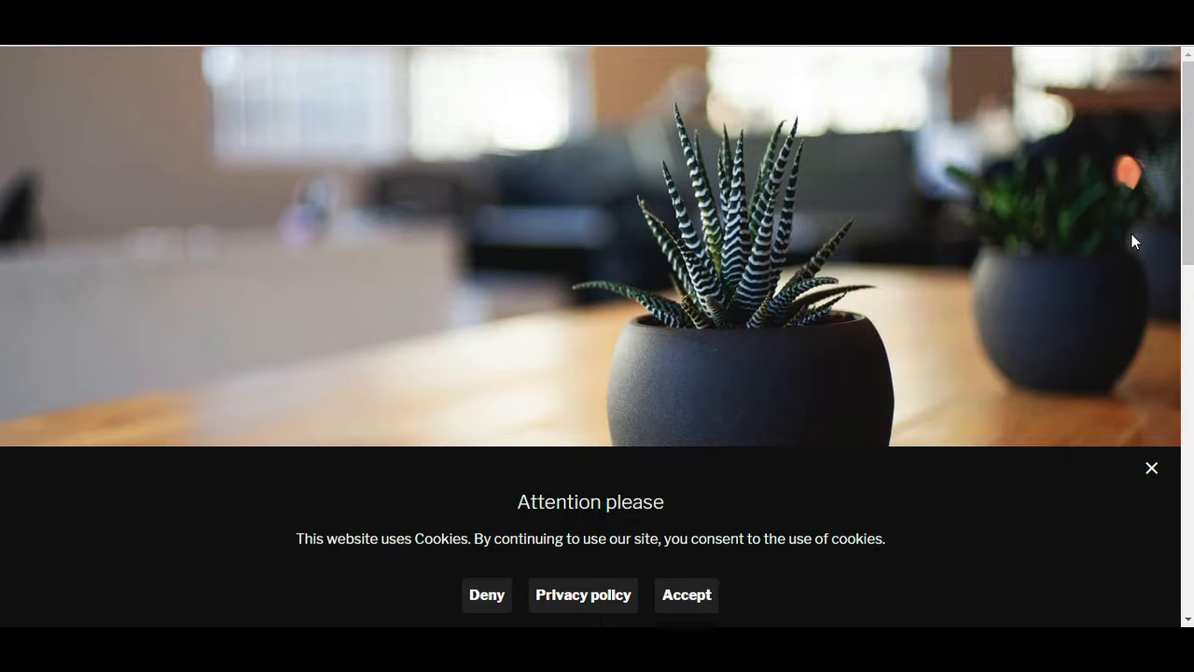
Accept the cookies, reopen the consent popup from its question mark badge to check the policy window, and close both.
left_click(687, 595)
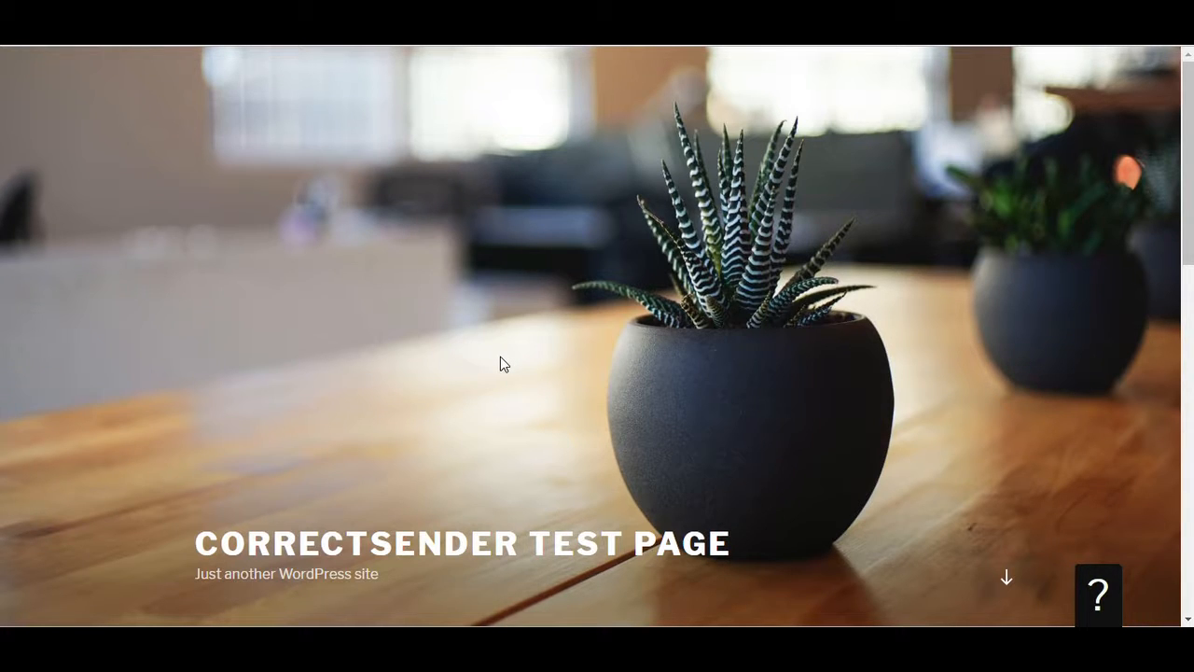
left_click(1100, 591)
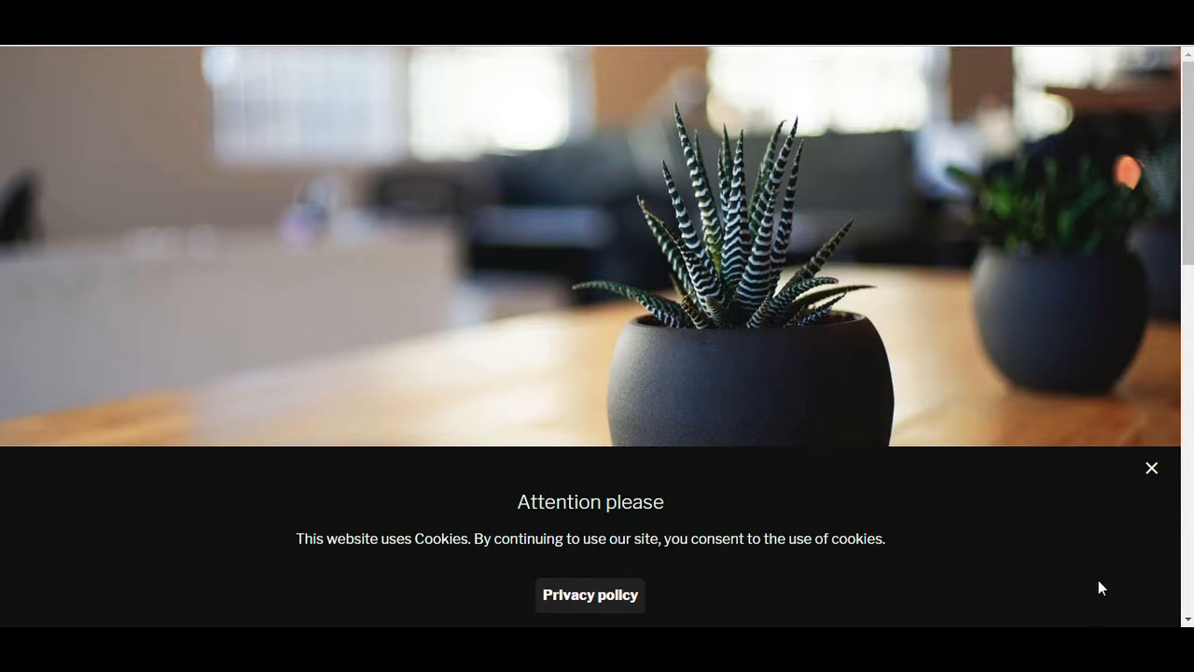
left_click(636, 595)
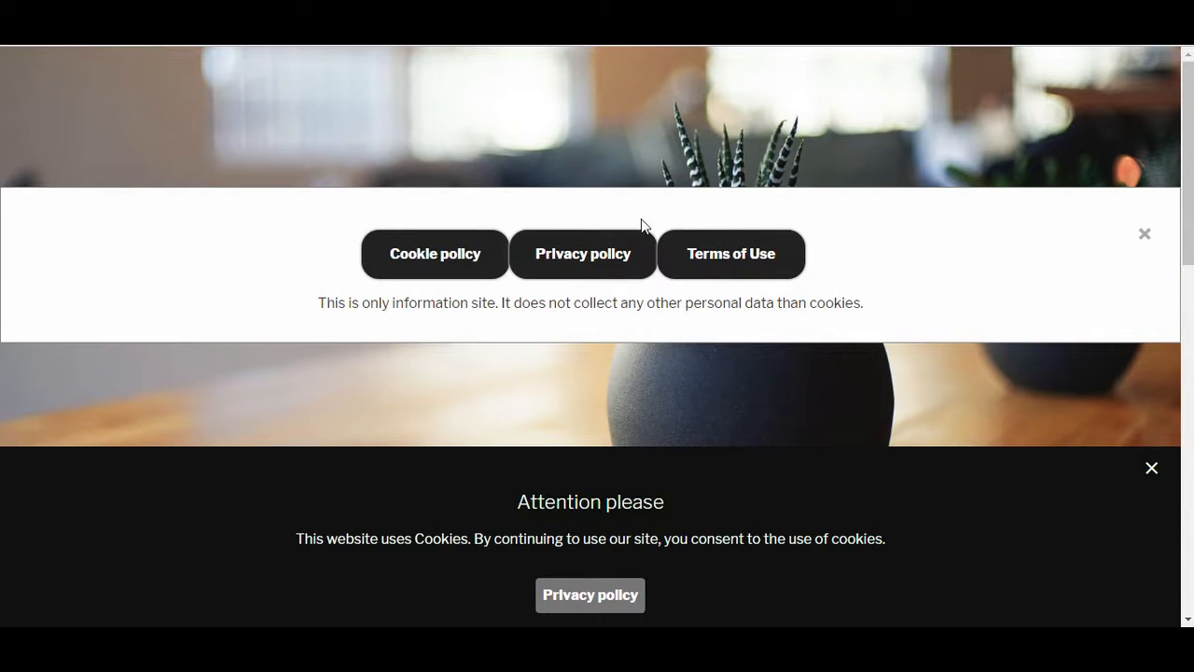
left_click(1146, 236)
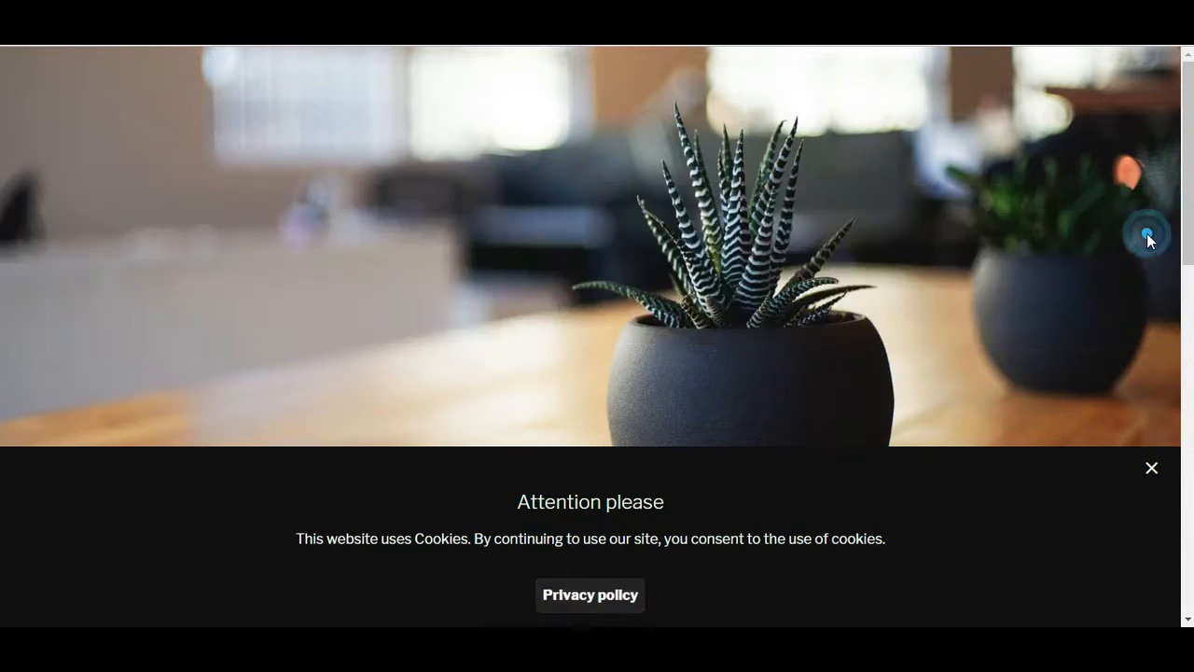
left_click(1151, 466)
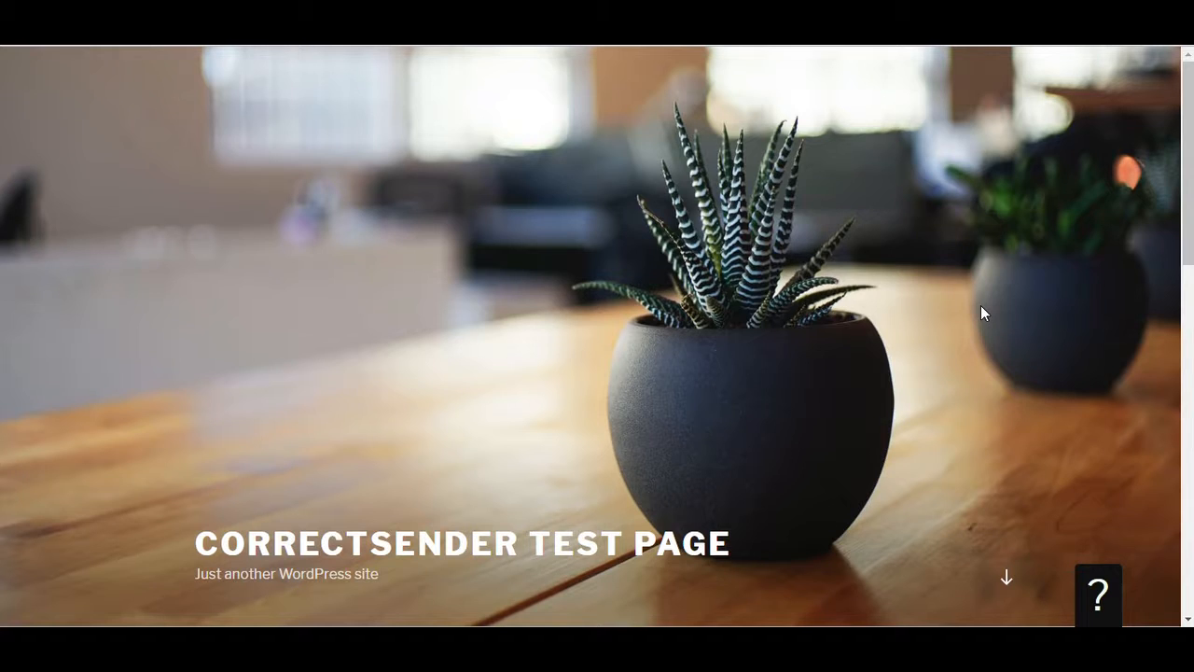
Inspect the cookies stored for the test site in the browser's developer tools and close the tools.
key("F12")
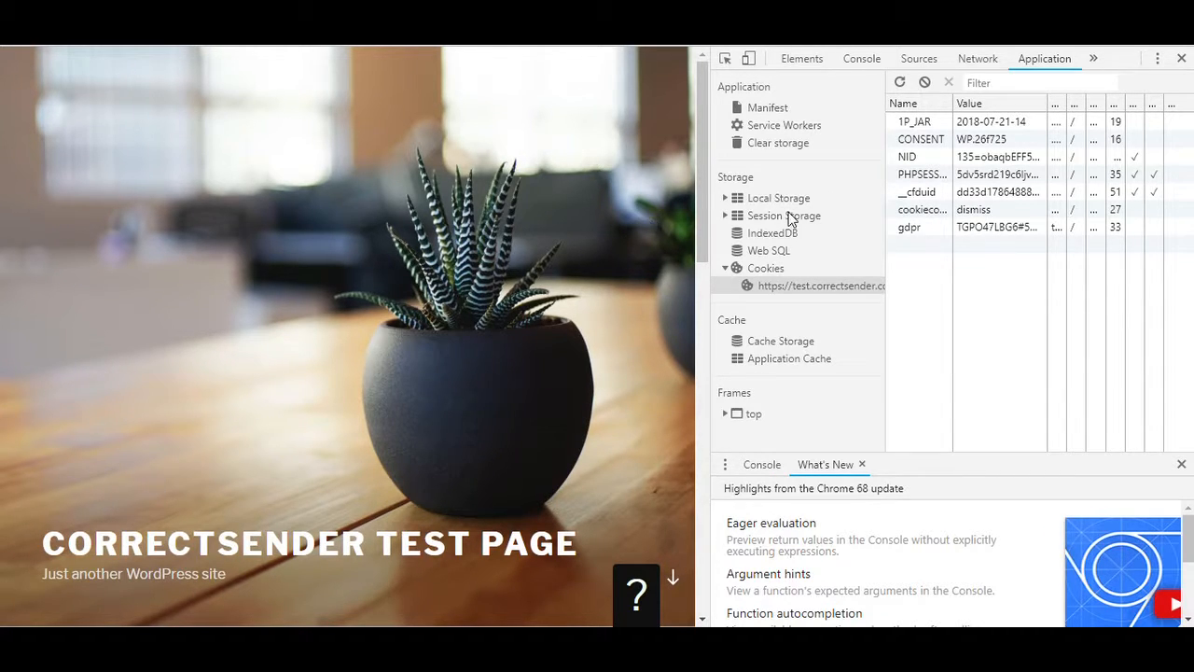
left_click(1182, 59)
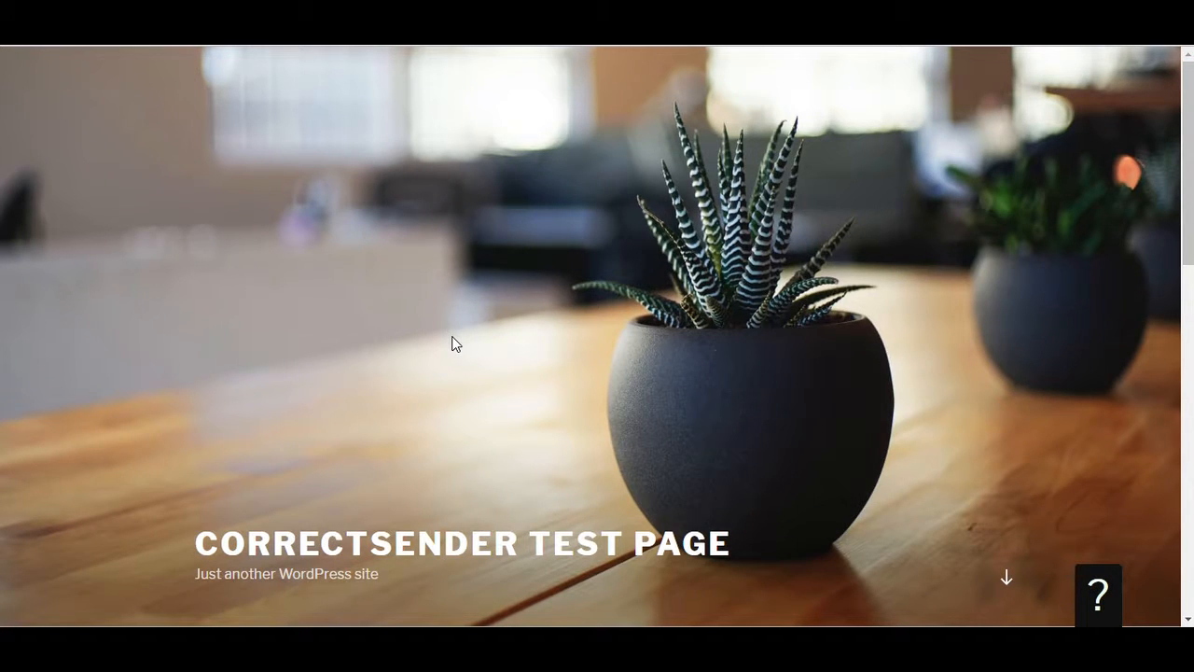